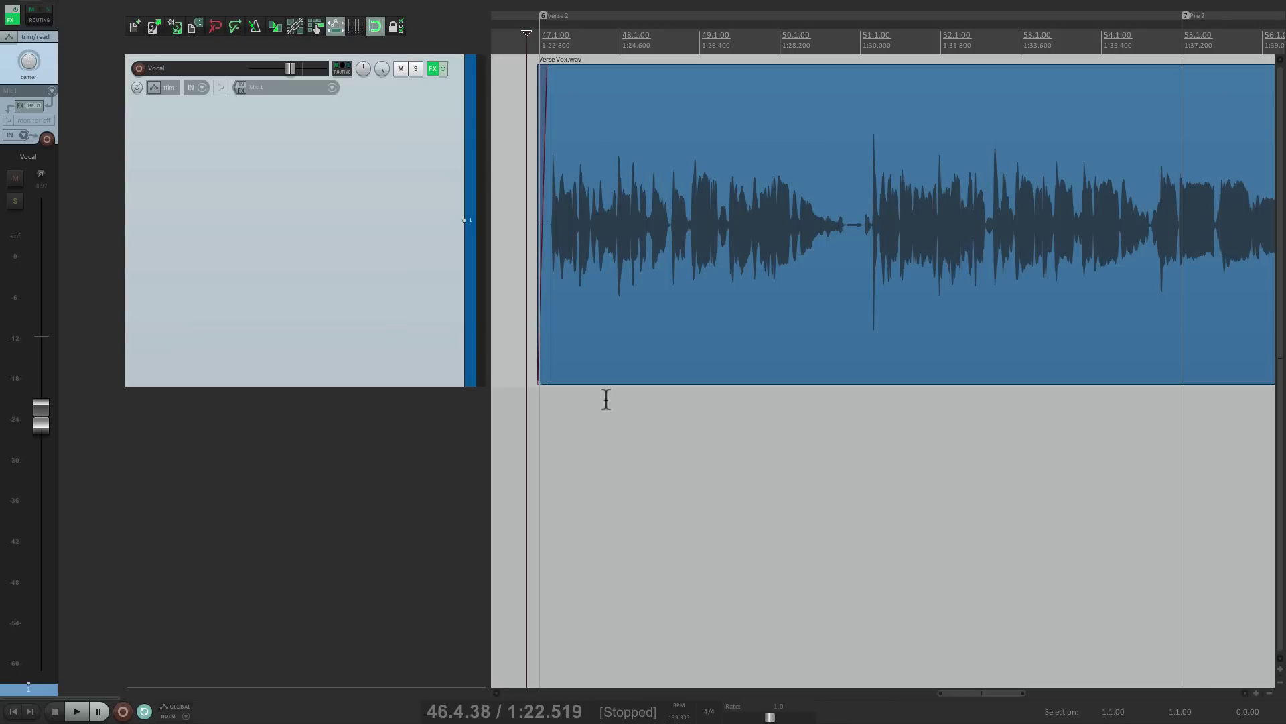
Play back the verse vocal, then open the floating Automation mode toolbar
key(space)
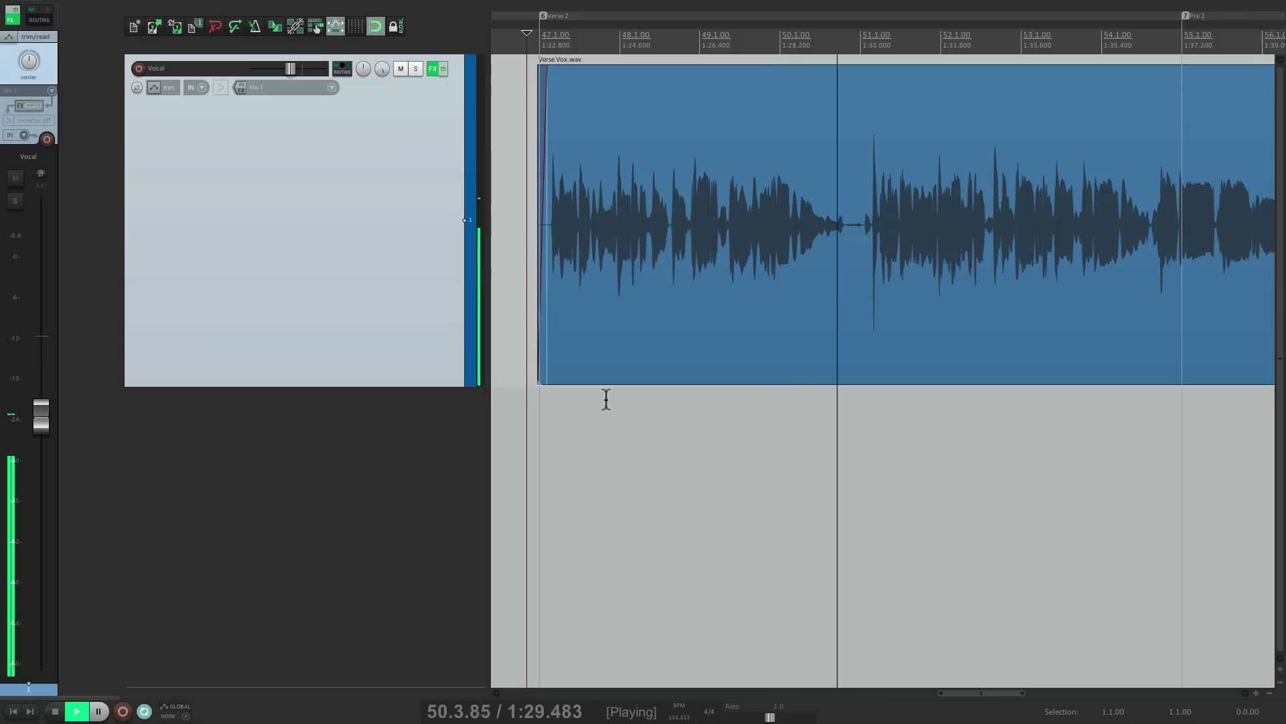
key(space)
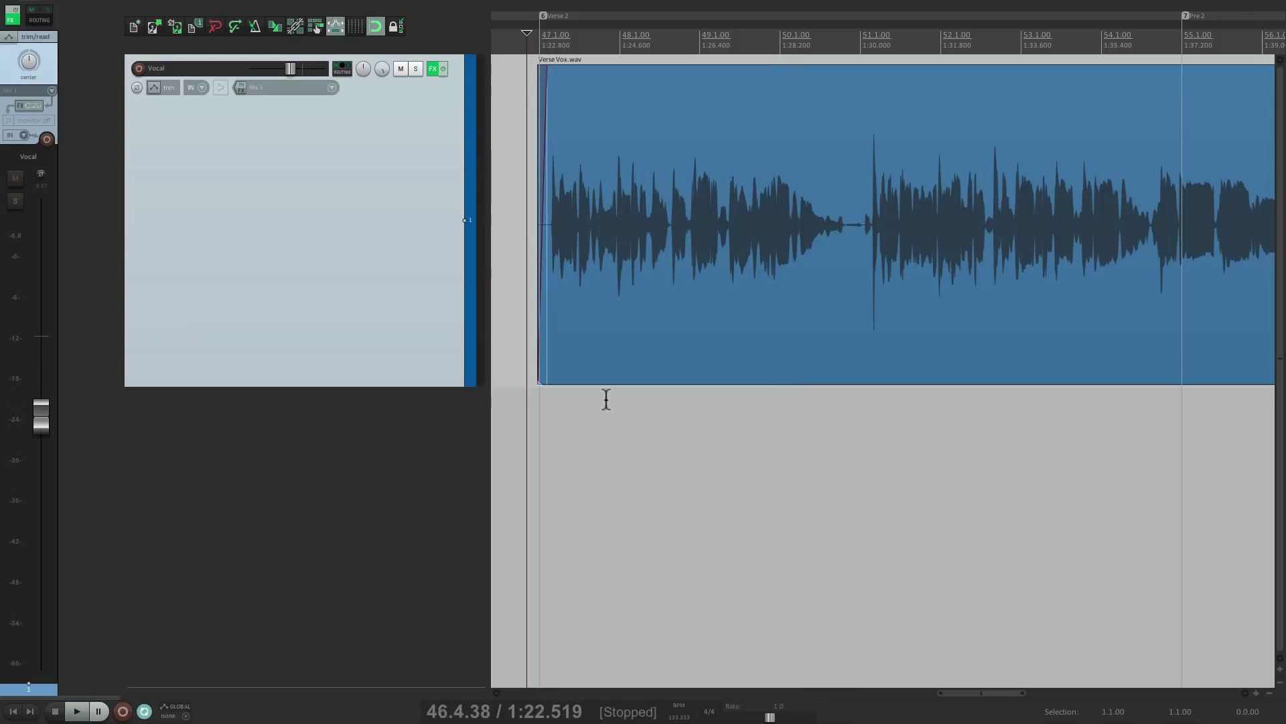
mouse_move(48, 416)
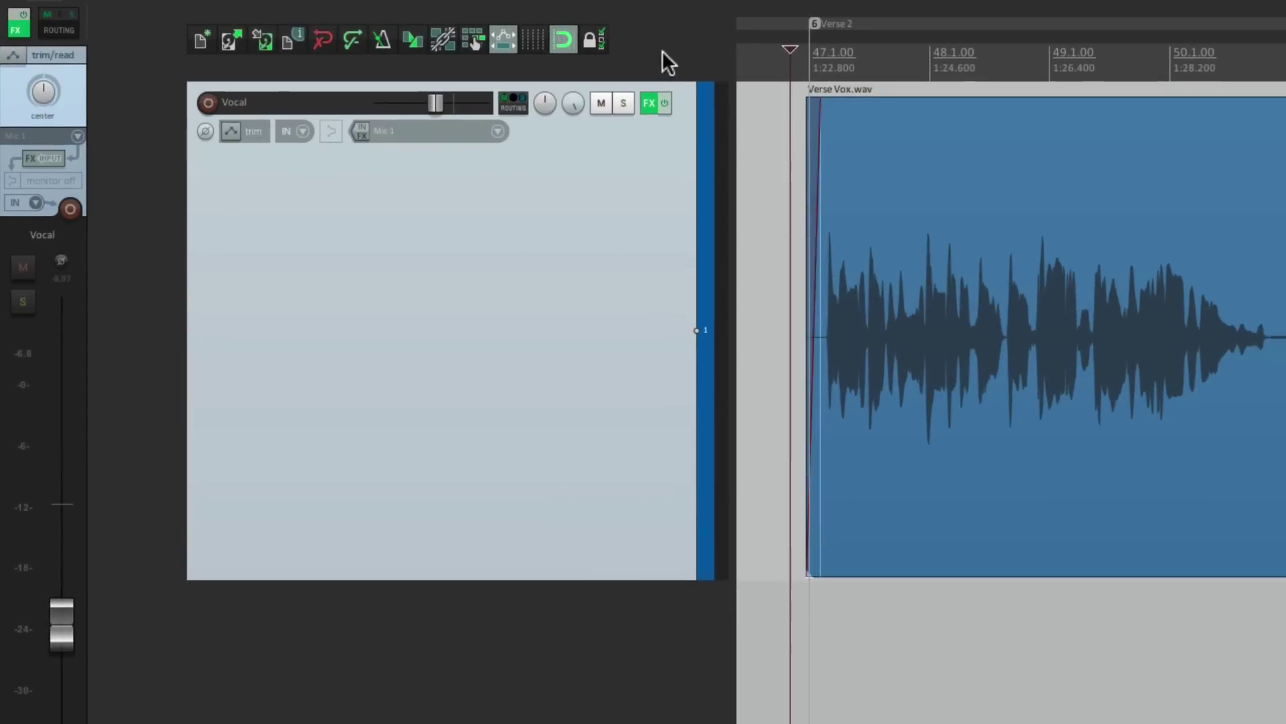
right_click(475, 36)
mouse_move(490, 55)
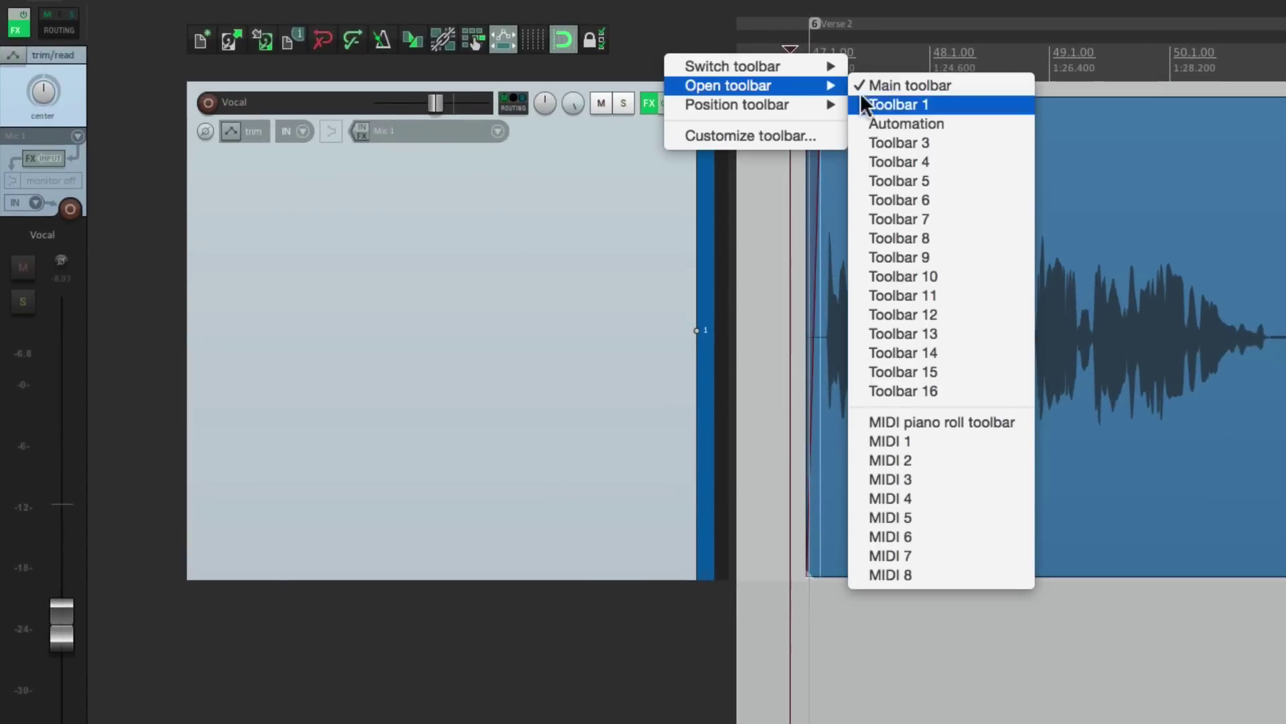
click(856, 123)
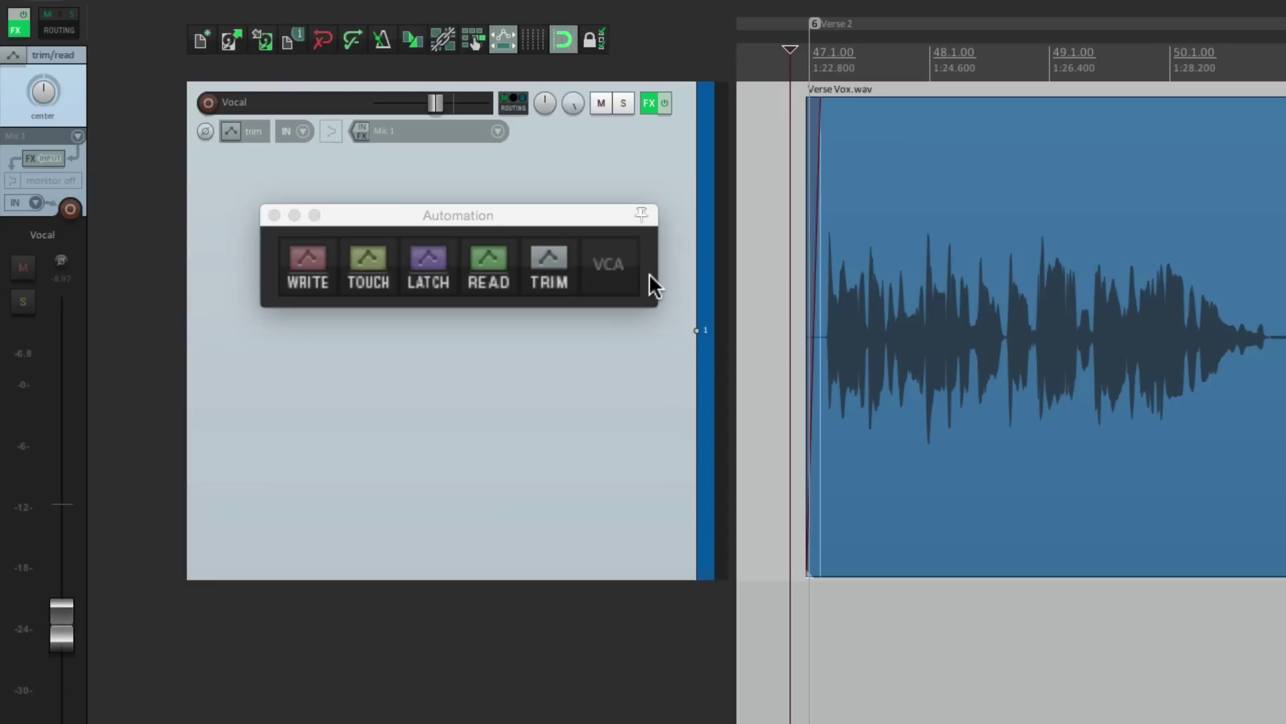
Set the Vocal track's automation mode to Write
click(590, 222)
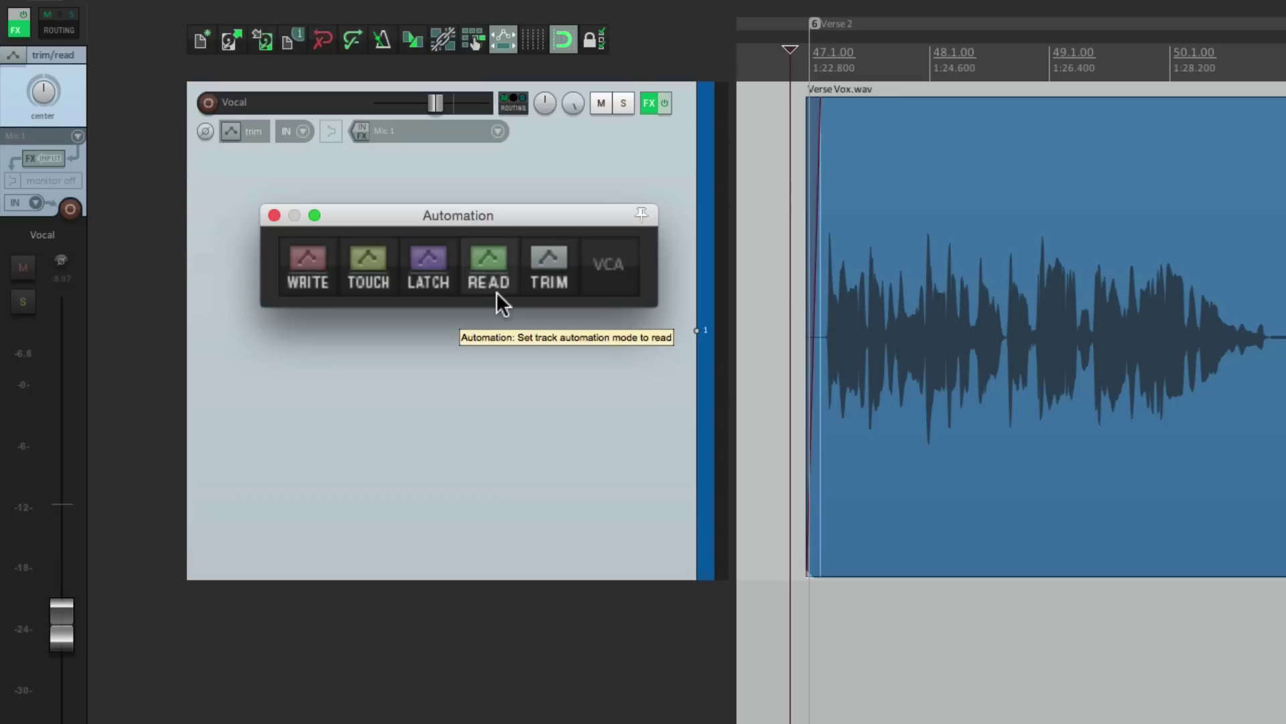
click(614, 380)
click(319, 267)
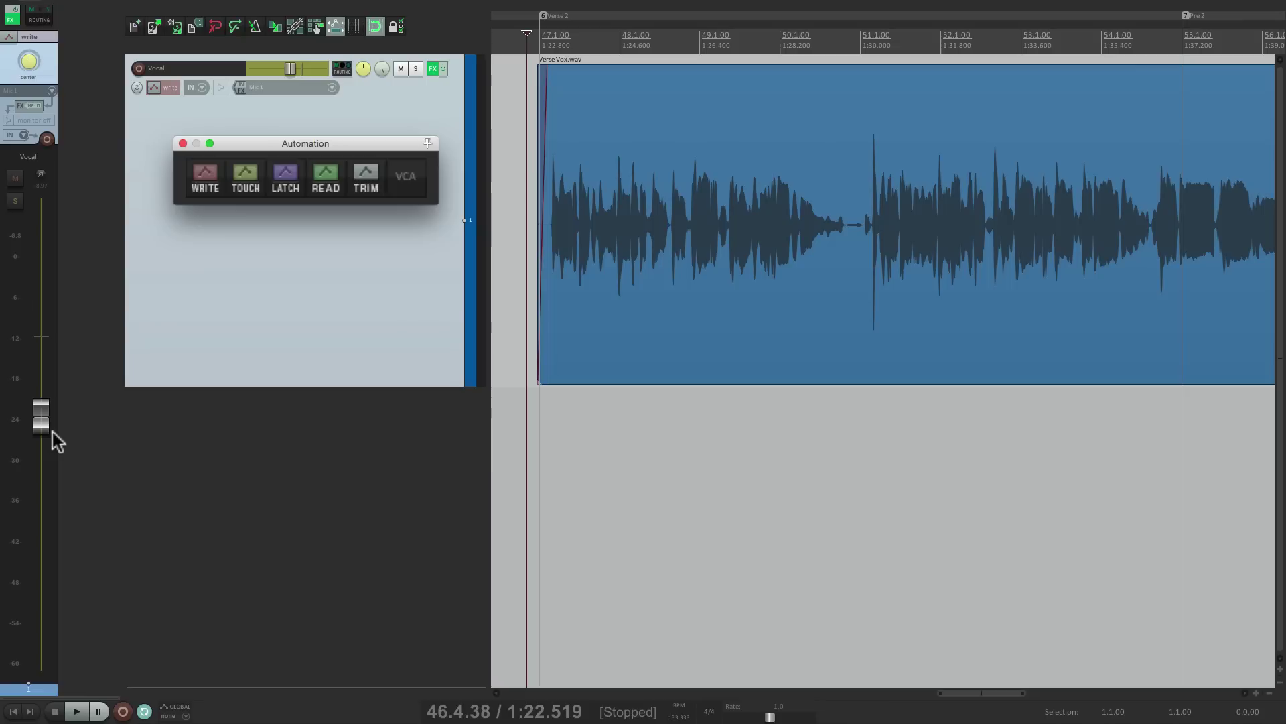
Show the Vocal volume envelope and ride the Vocal fader during playback to record volume automation
click(361, 341)
key(v)
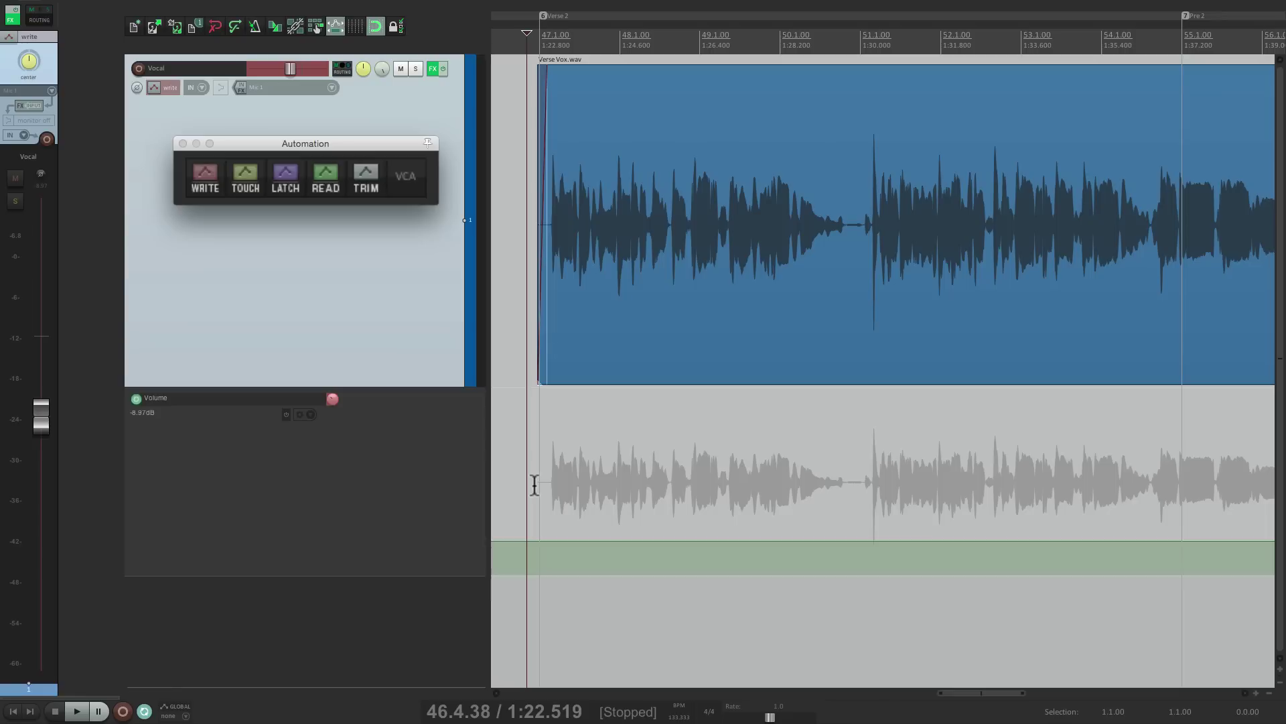
key(space)
mouse_move(40, 423)
mouse_down()
mouse_move(36, 474)
mouse_move(36, 379)
mouse_move(37, 434)
mouse_move(37, 384)
mouse_move(49, 421)
mouse_up()
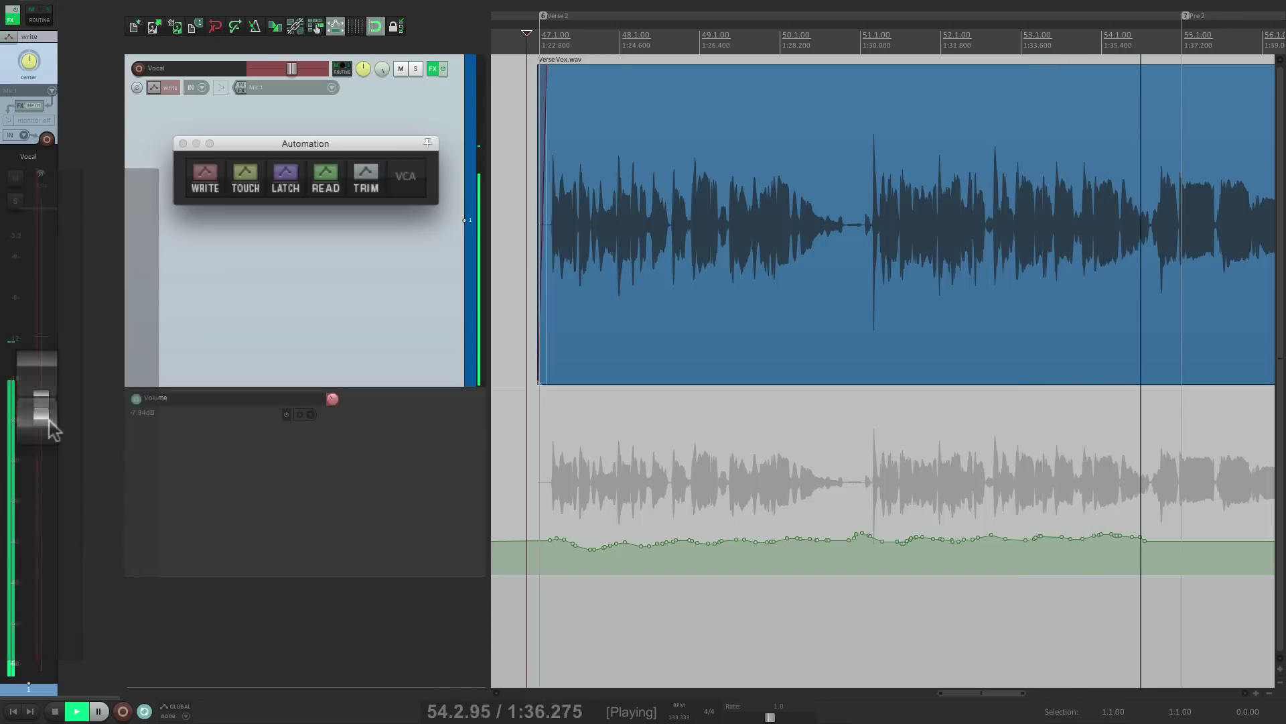
key(space)
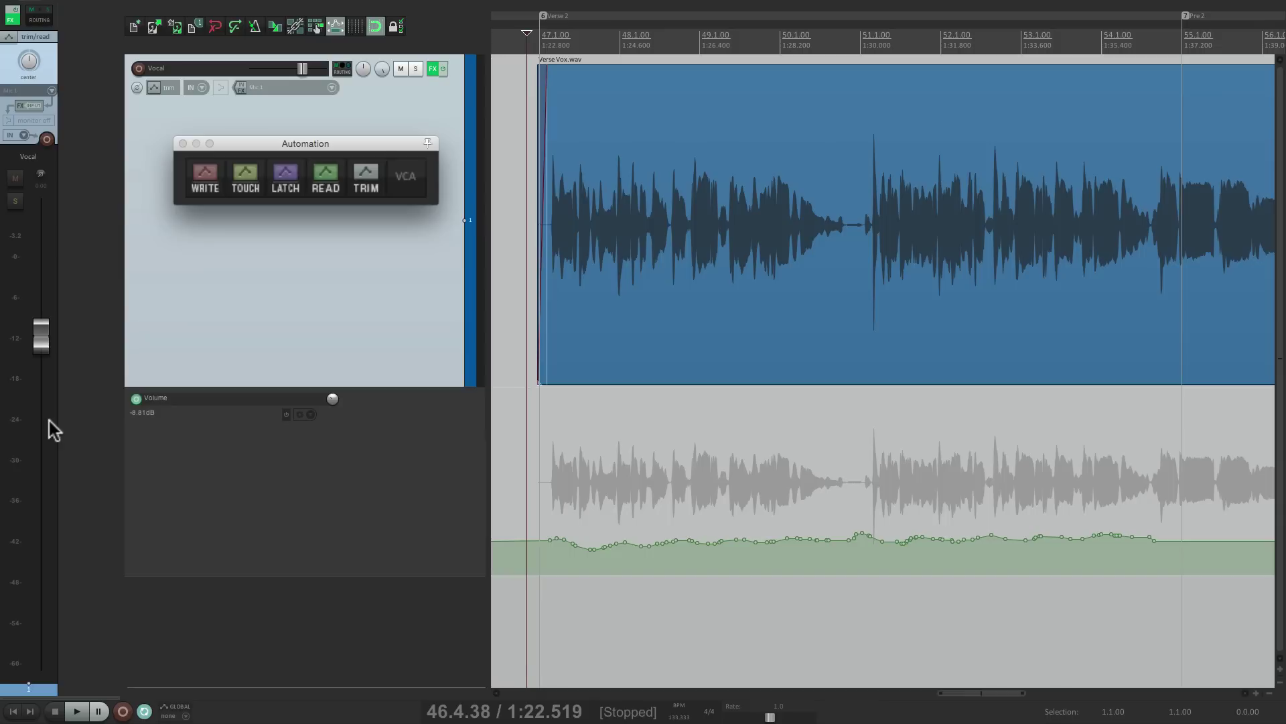
Lower the whole selected Vocal volume envelope to -8.81dB, then deselect it
click(374, 180)
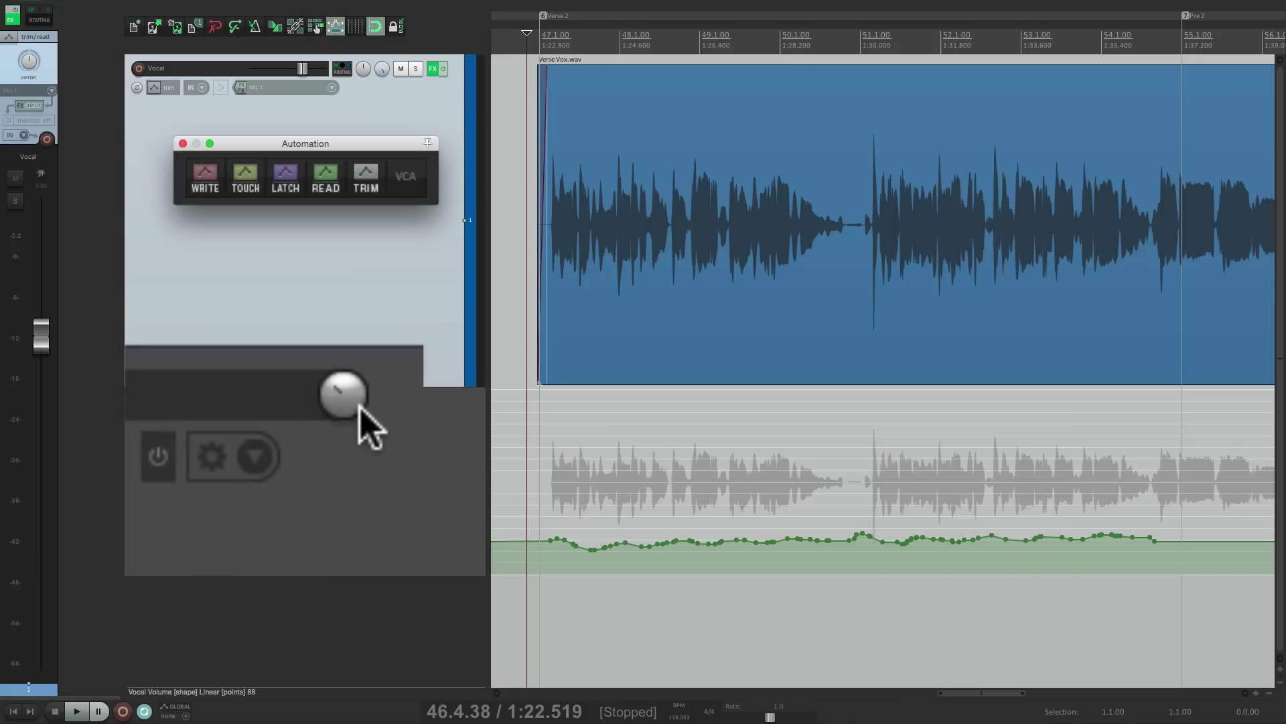
drag(359, 417, 333, 398)
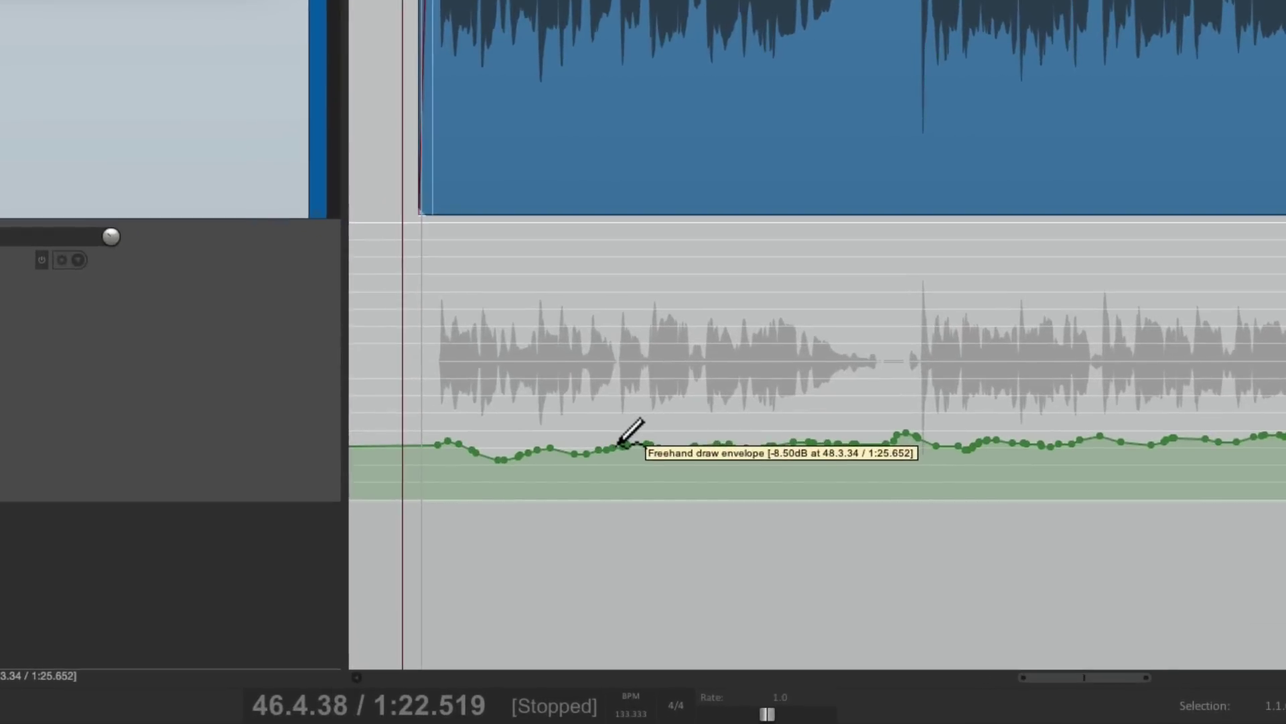
mouse_move(620, 445)
mouse_down()
mouse_move(677, 433)
mouse_move(739, 457)
mouse_move(798, 427)
mouse_move(831, 442)
mouse_up()
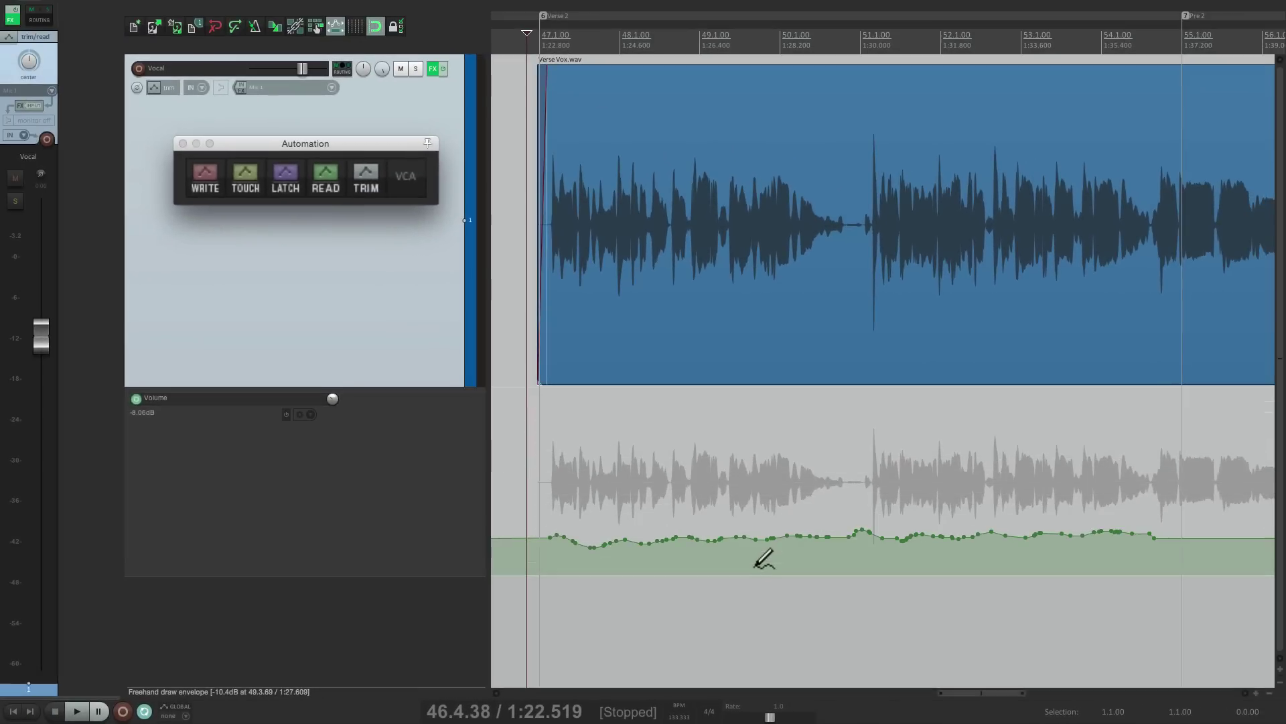
drag(763, 560, 764, 554)
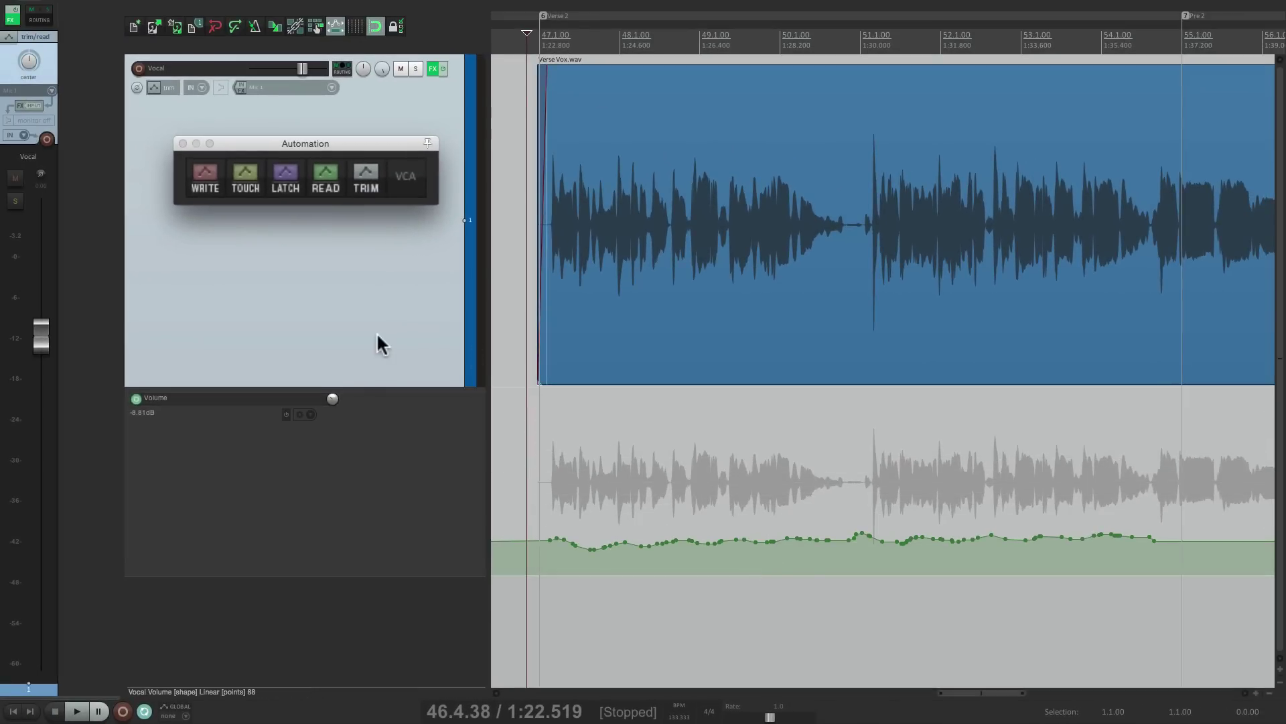
click(364, 168)
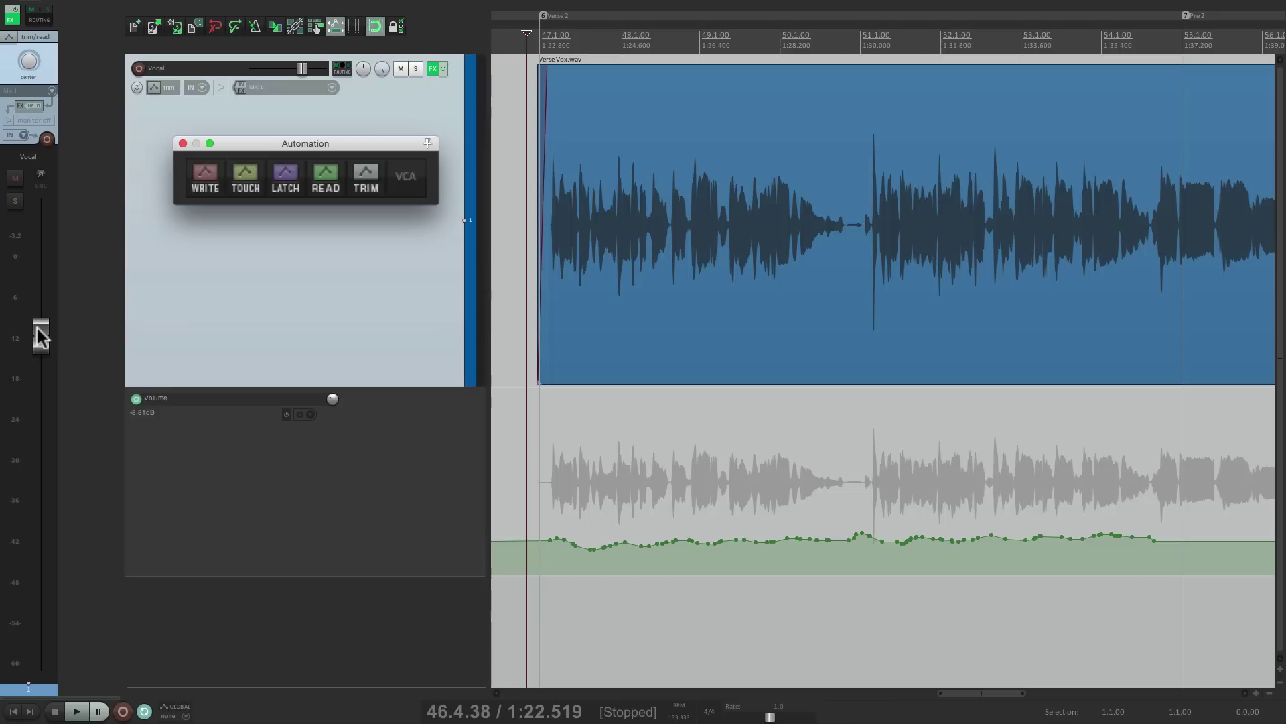
Test the Vocal fader during playback, then reset it to 0 dB
key(space)
drag(41, 339, 49, 380)
key(space)
mouse_move(44, 381)
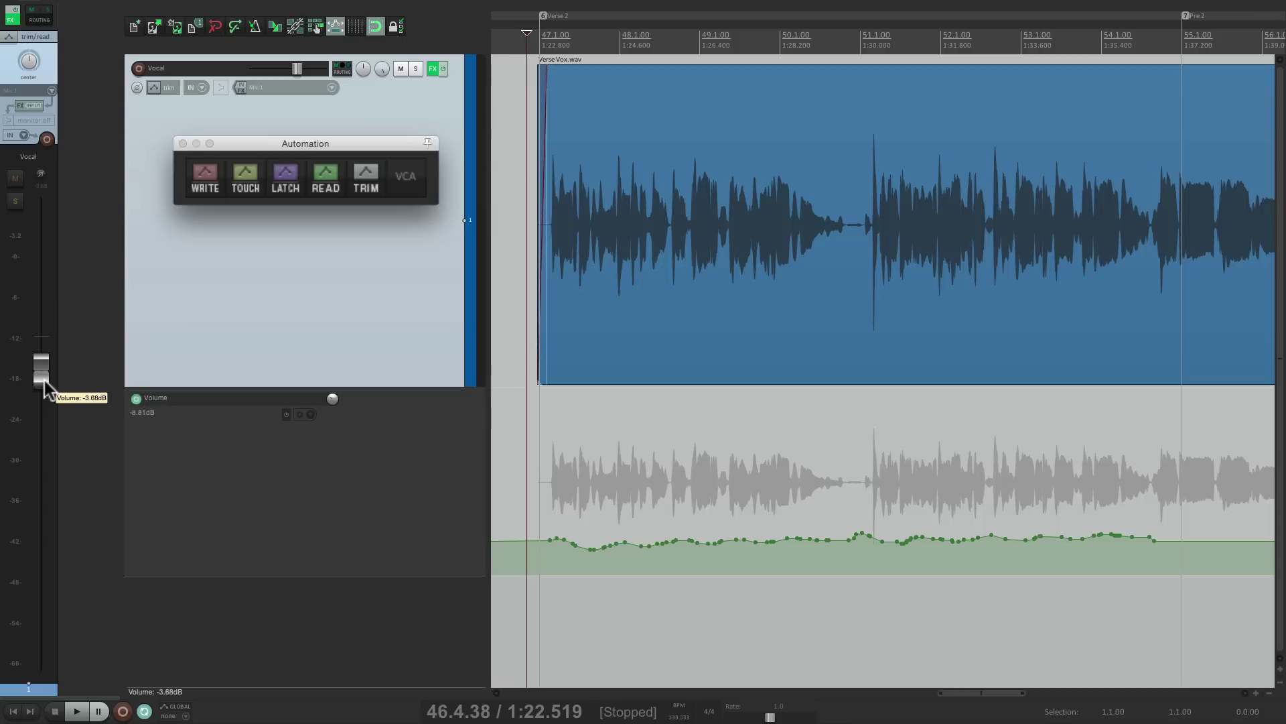
double_click(44, 380)
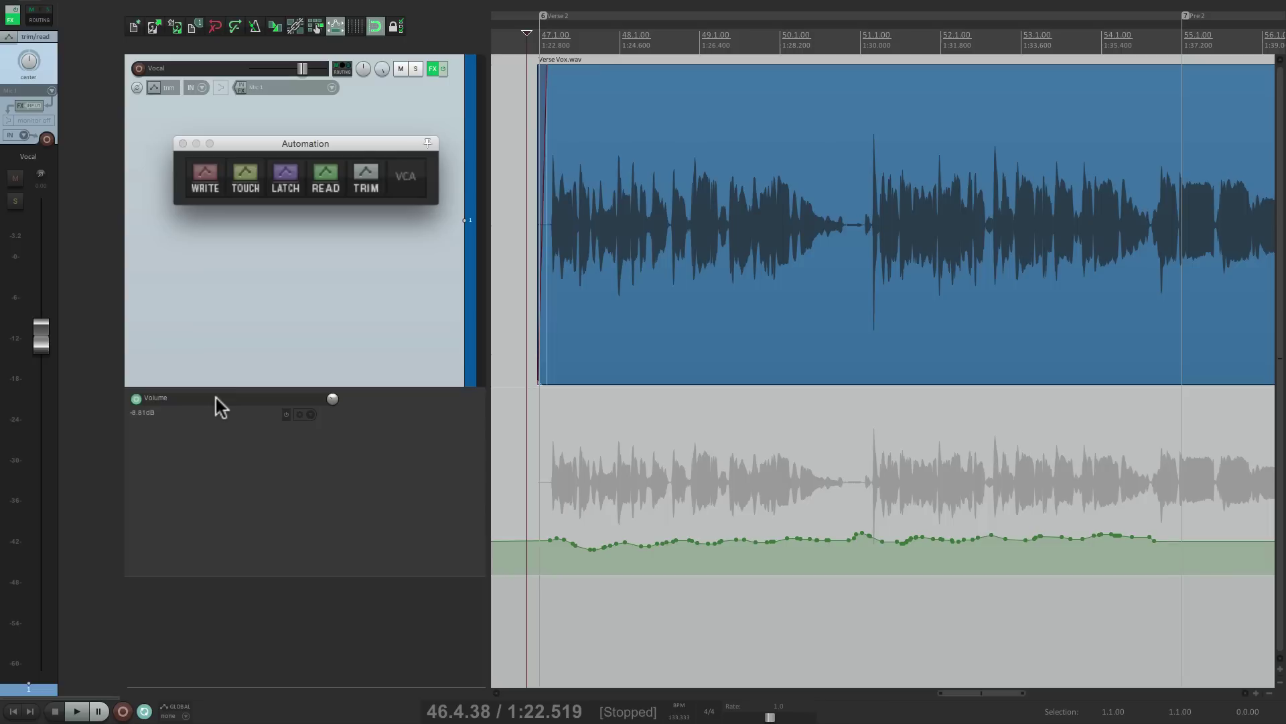
Add a new empty track, move it above Vocal and make its lane shorter
double_click(344, 612)
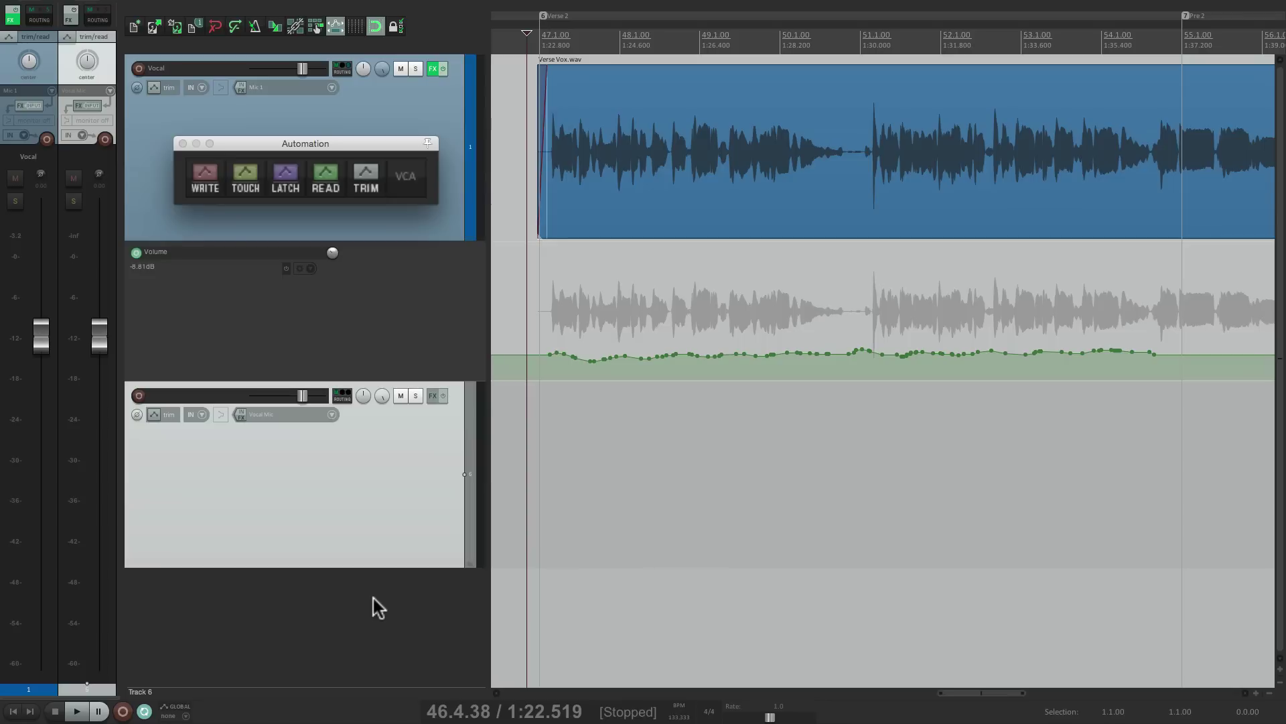
drag(385, 426, 420, 54)
drag(425, 233, 425, 98)
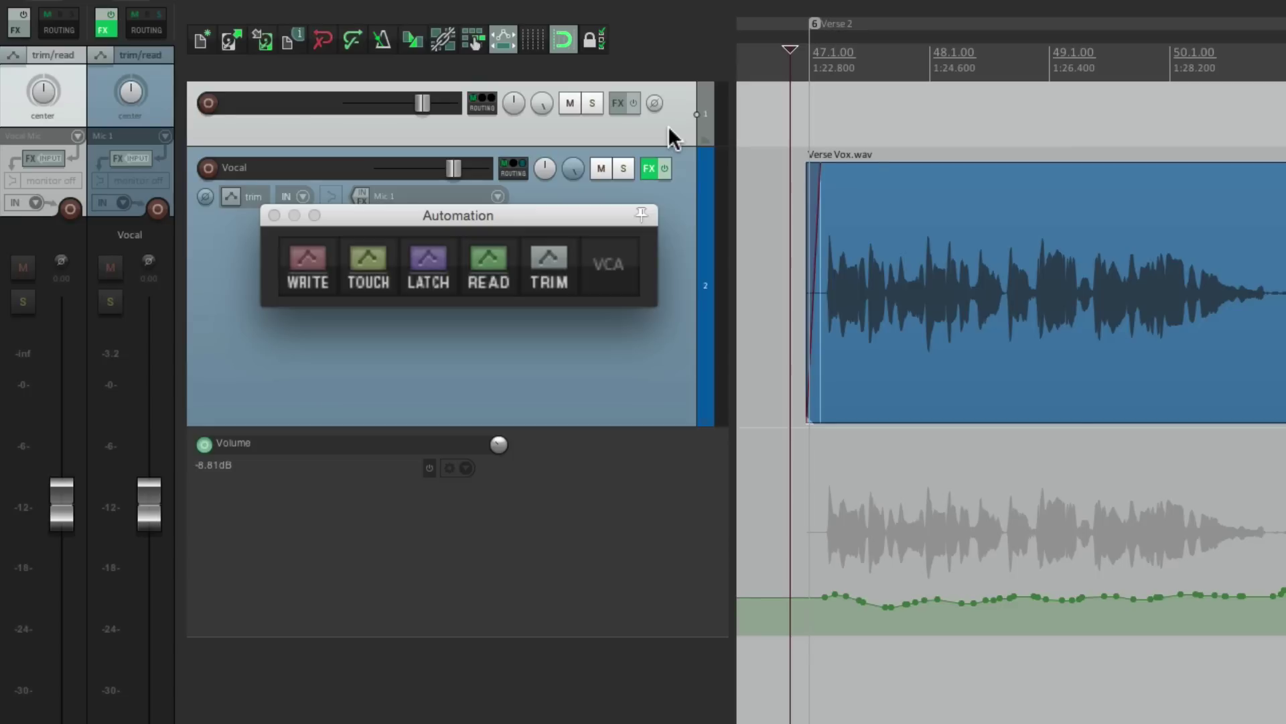
Show the new track's volume envelope and move it into the media lane
key(v)
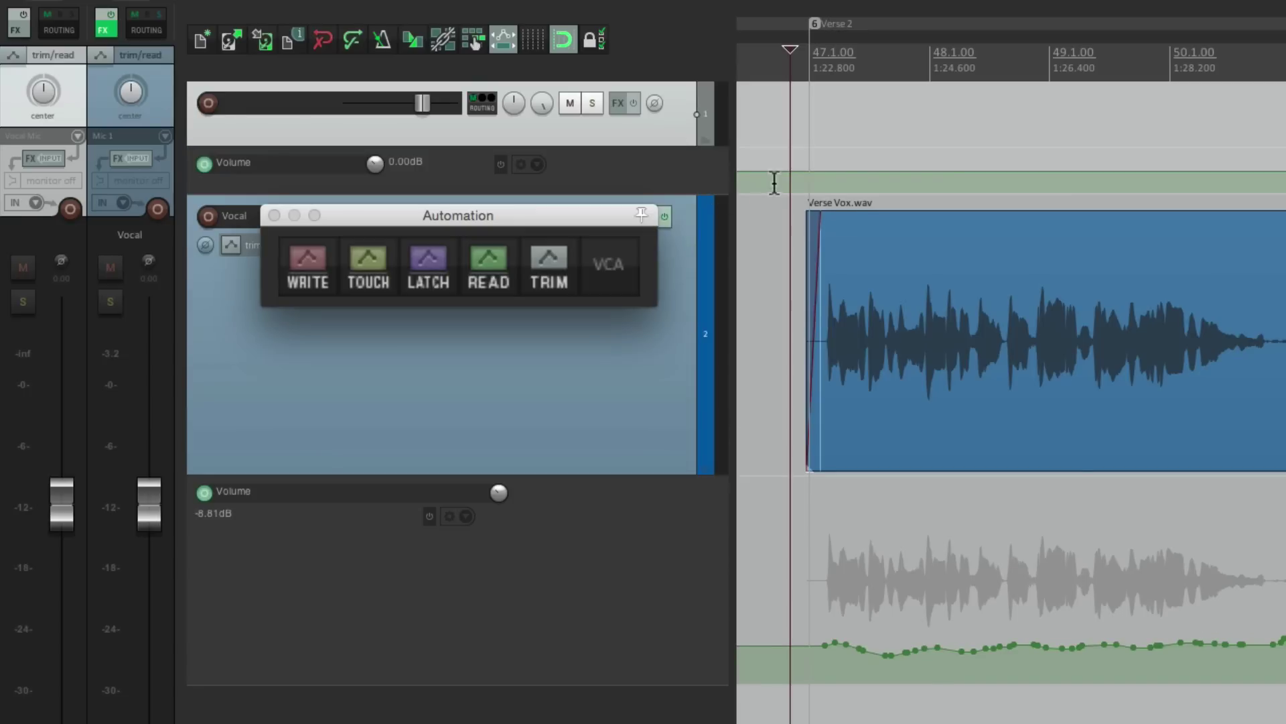
click(534, 164)
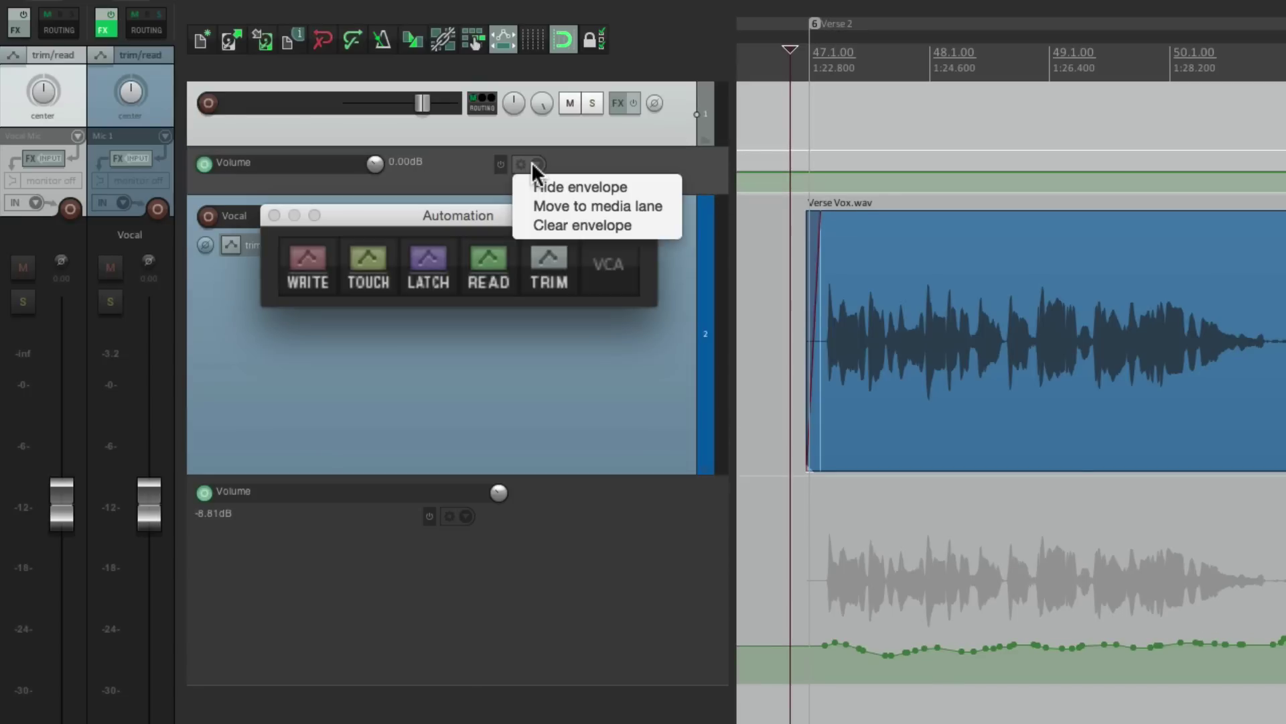
click(523, 197)
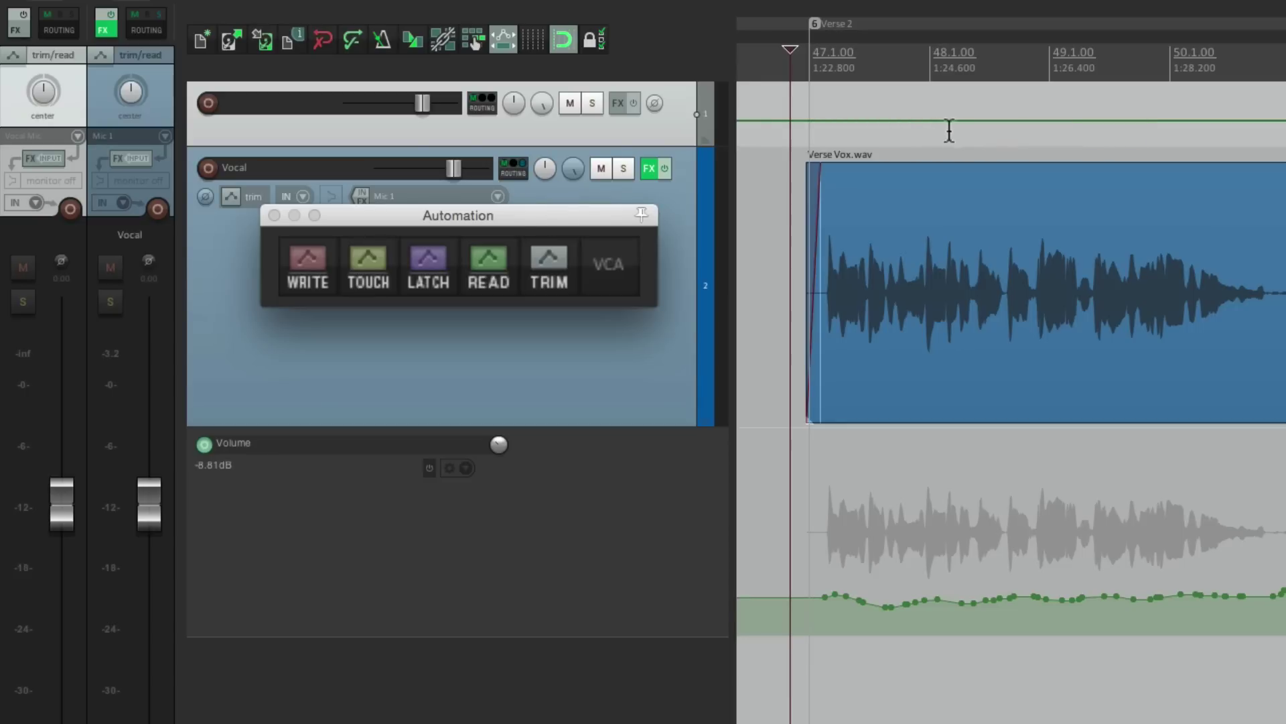
Name track 1 'VCA' and bring up its grouping settings with Shift+G
double_click(315, 100)
text(VCA)
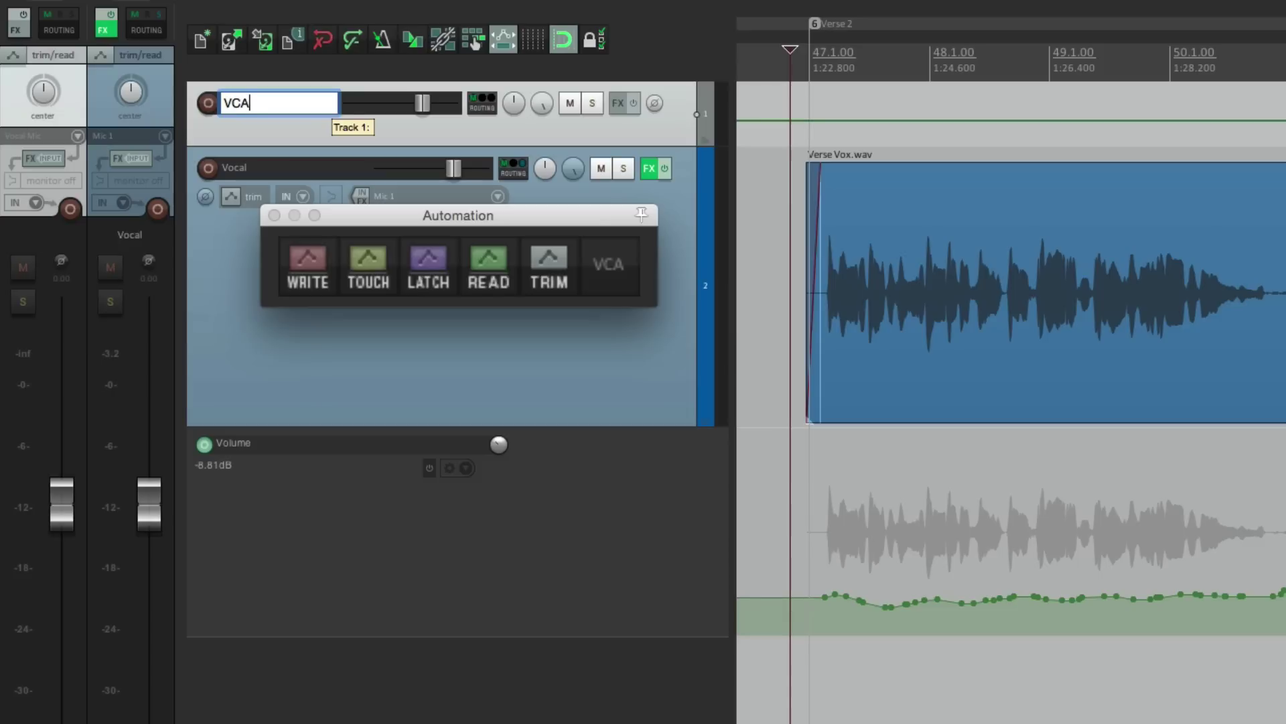
key(Return)
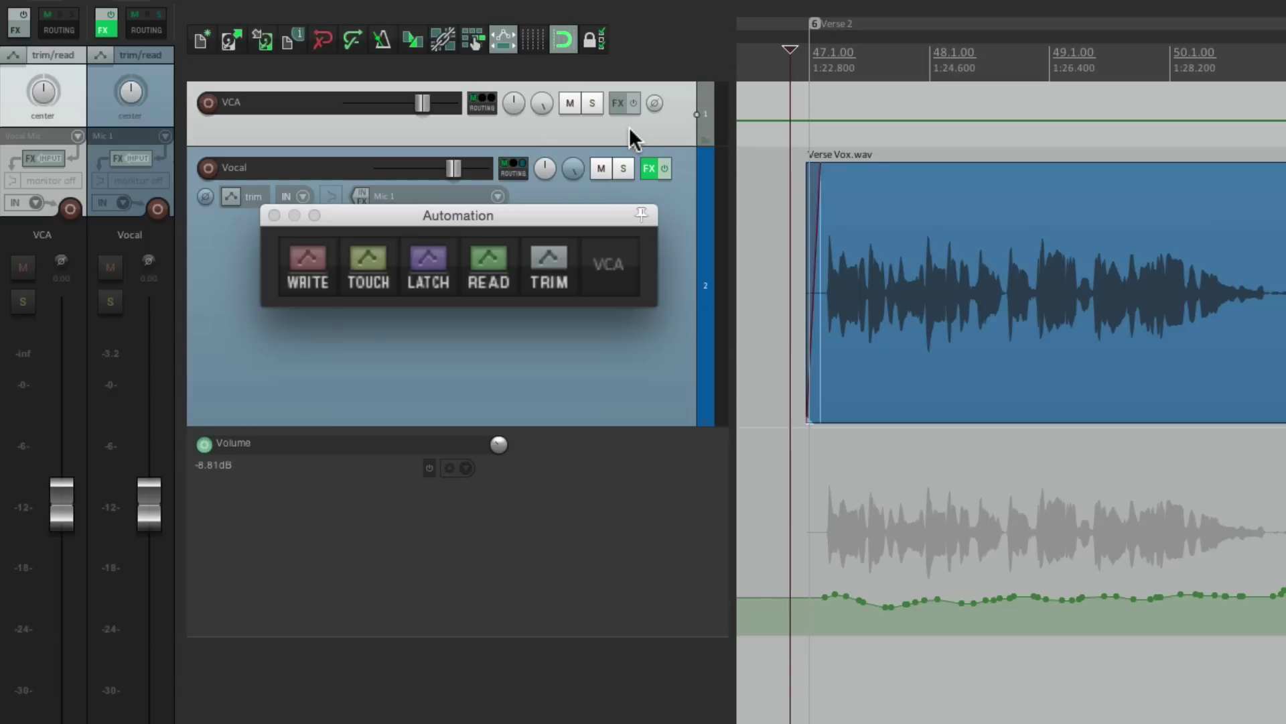
key(shift+g)
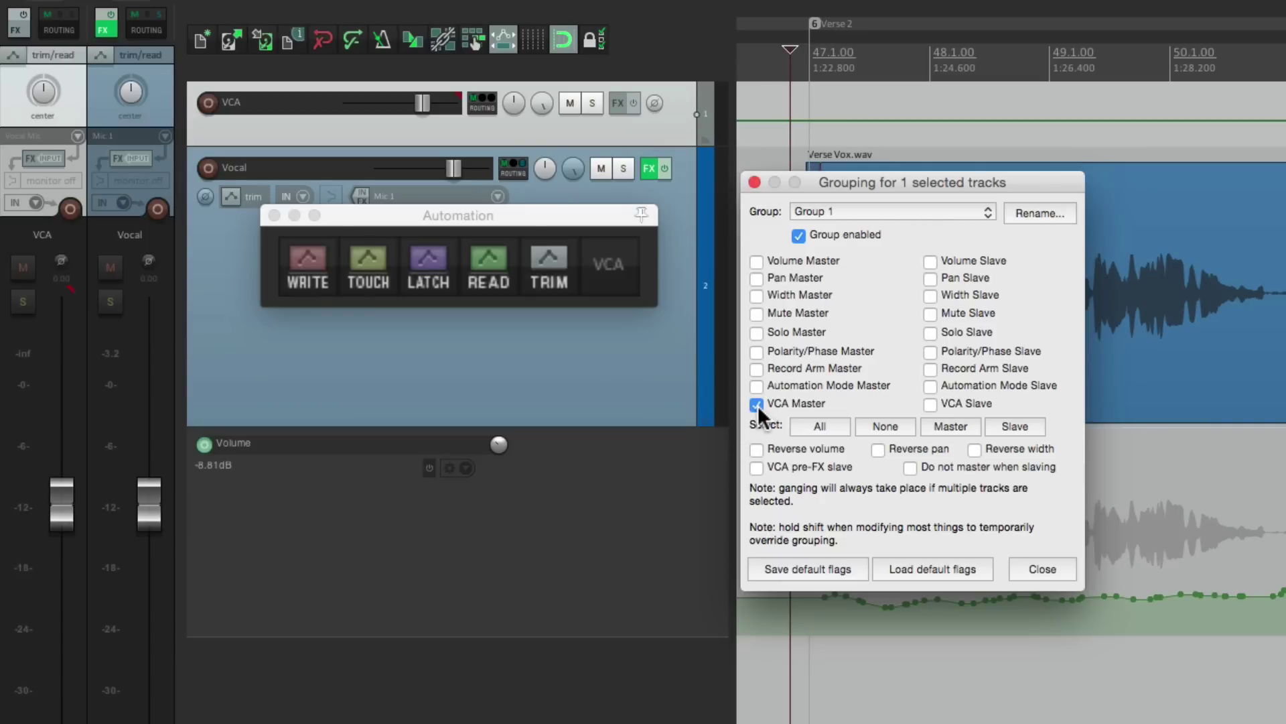
Select the Vocal track and close the grouping dialog, with VCA as Group 1 VCA Master
click(614, 352)
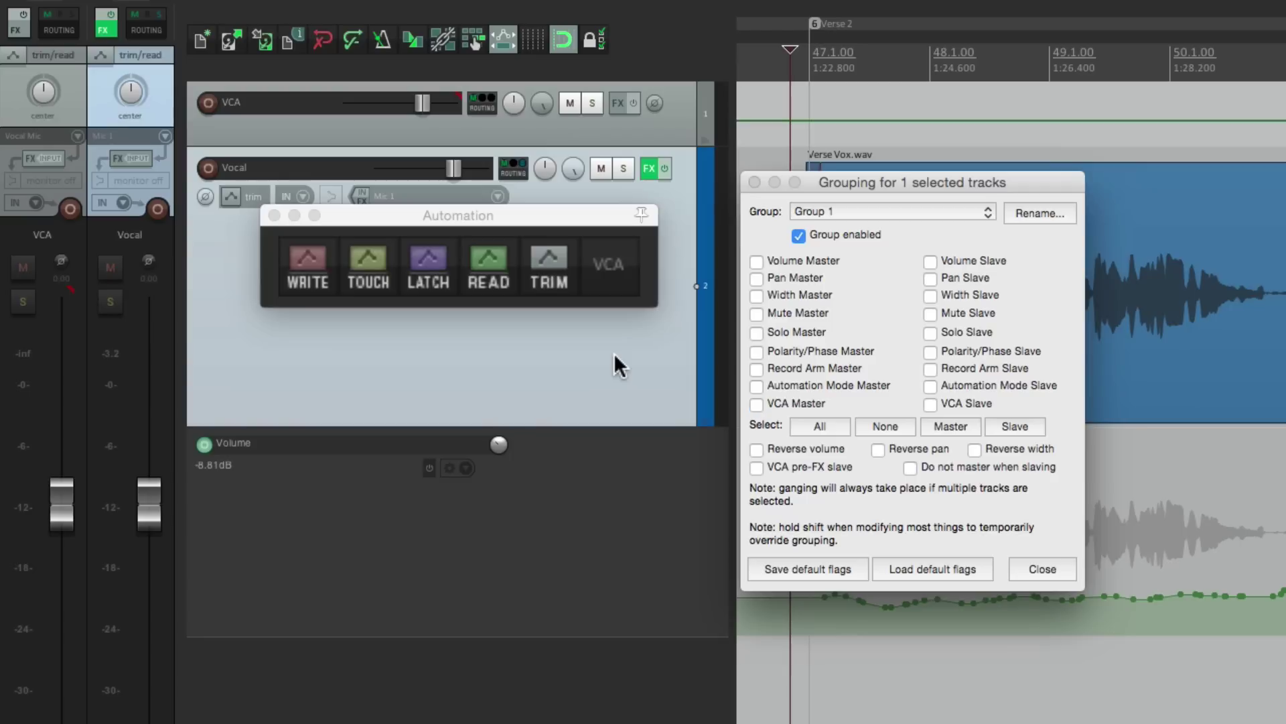
click(930, 402)
click(754, 182)
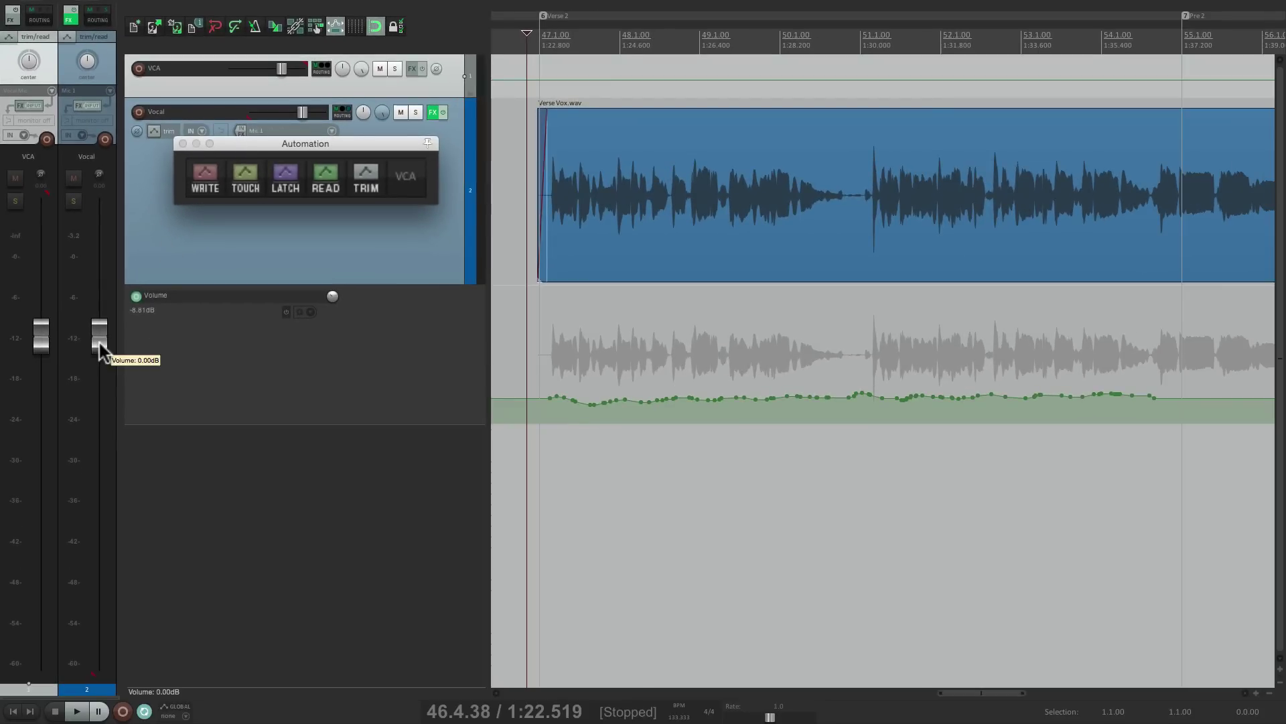
Switch the Vocal track to Read automation and play back its volume envelope
click(443, 227)
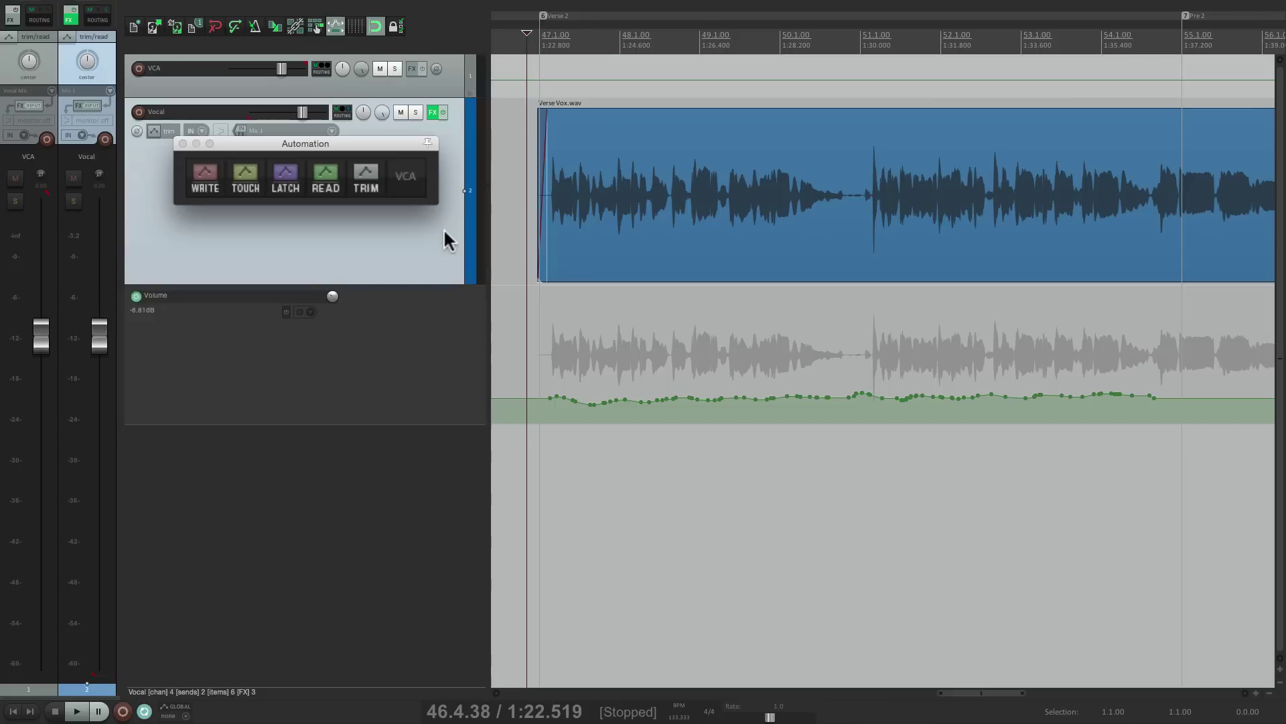
click(327, 177)
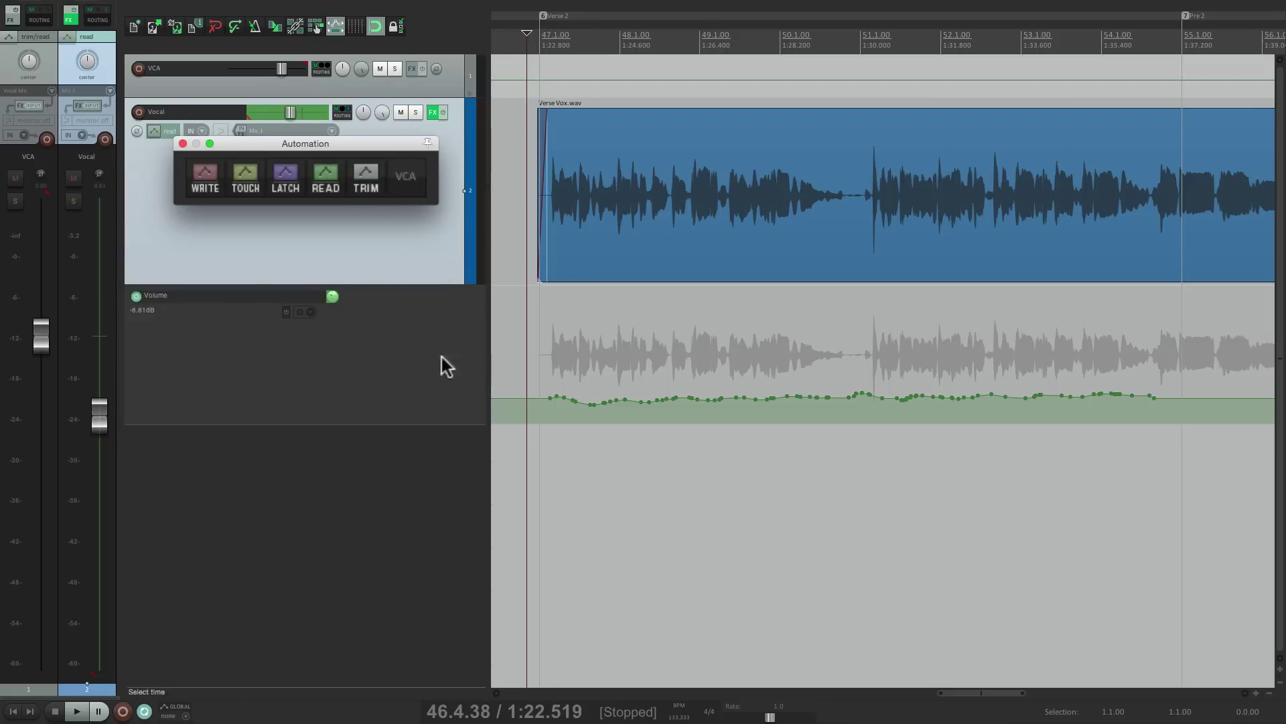
key(space)
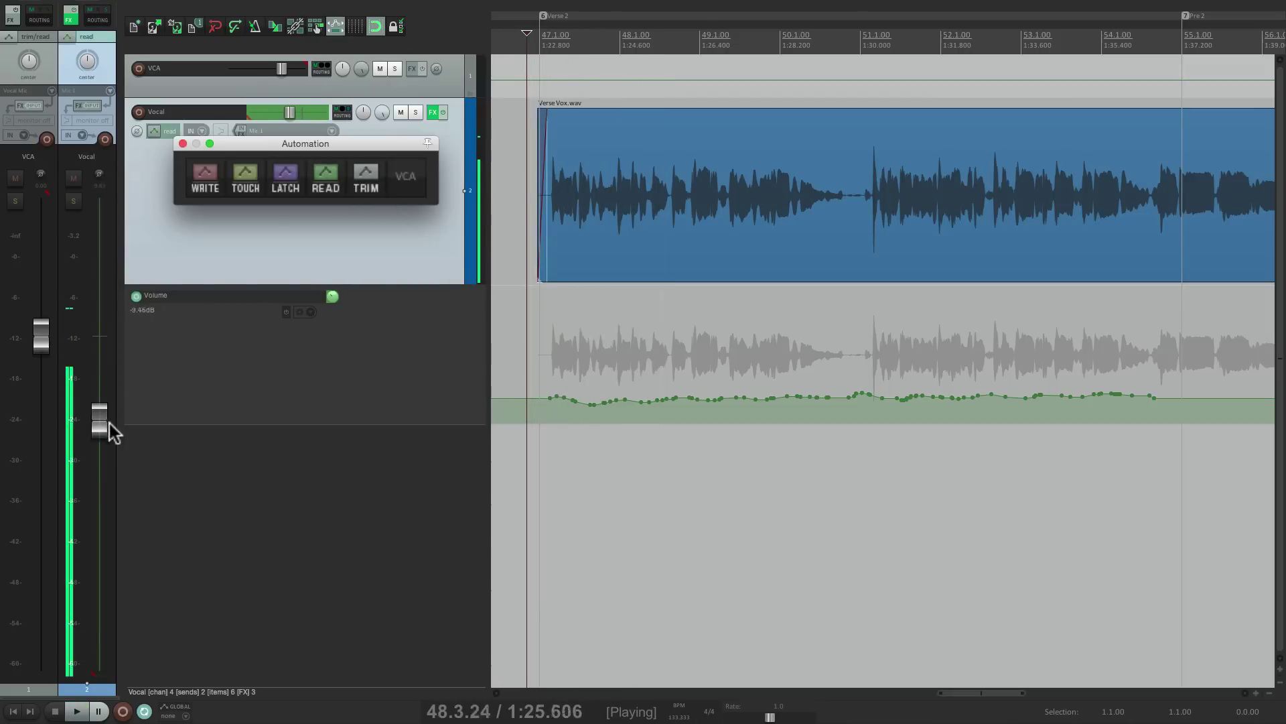
key(space)
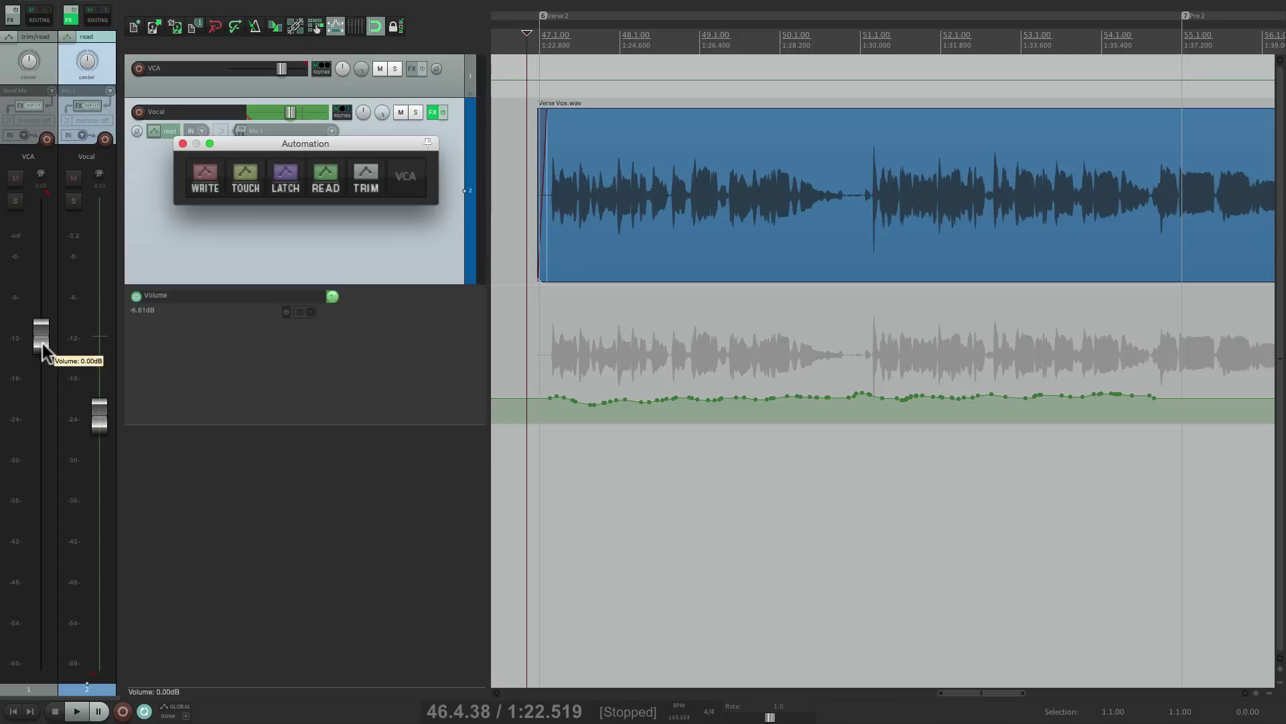
Pull the VCA fader down during playback to hear it scale the vocal
mouse_move(106, 417)
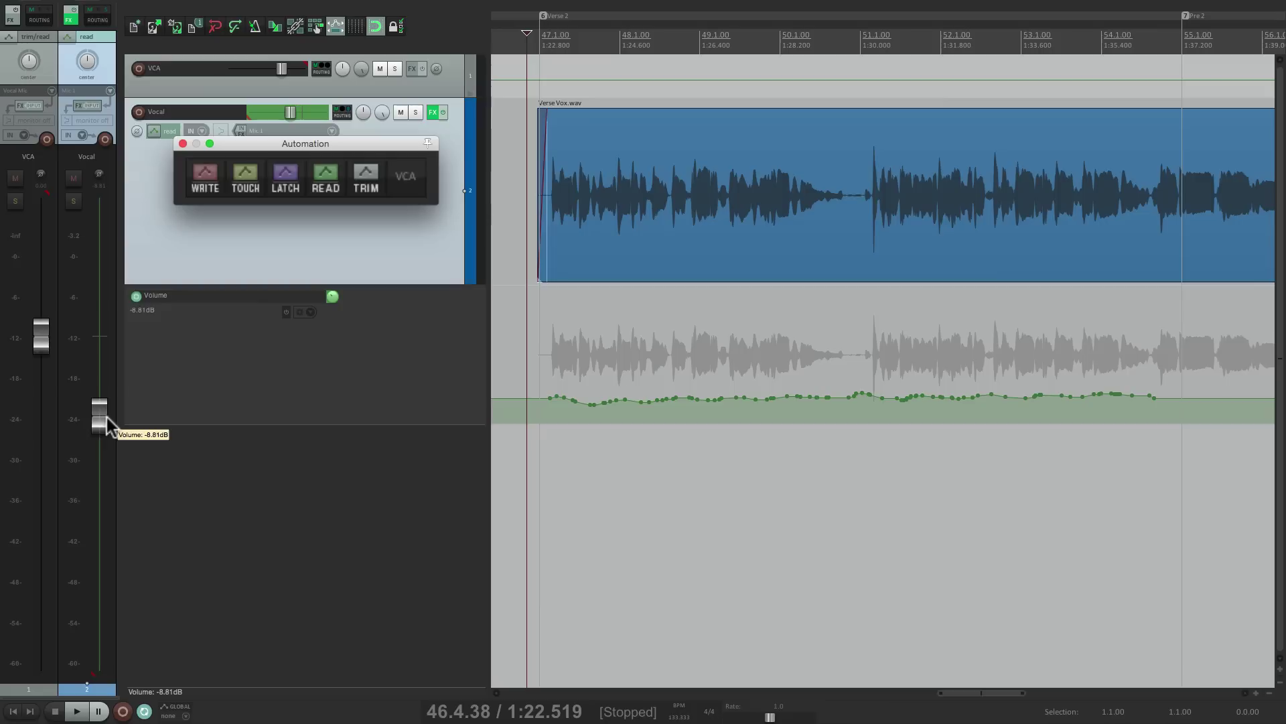
key(space)
mouse_move(46, 343)
mouse_down()
mouse_move(48, 479)
mouse_move(49, 367)
mouse_up()
key(space)
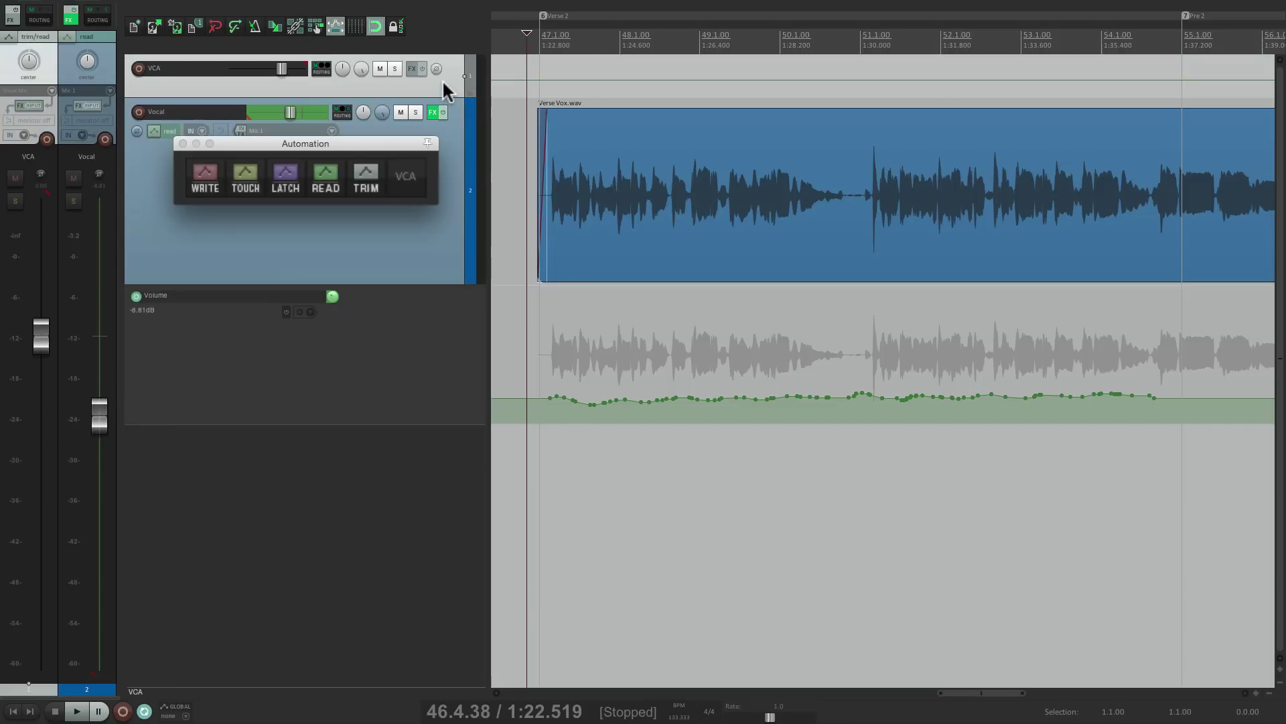
Put VCA in Write mode and ride its fader during playback to record VCA volume automation
click(211, 171)
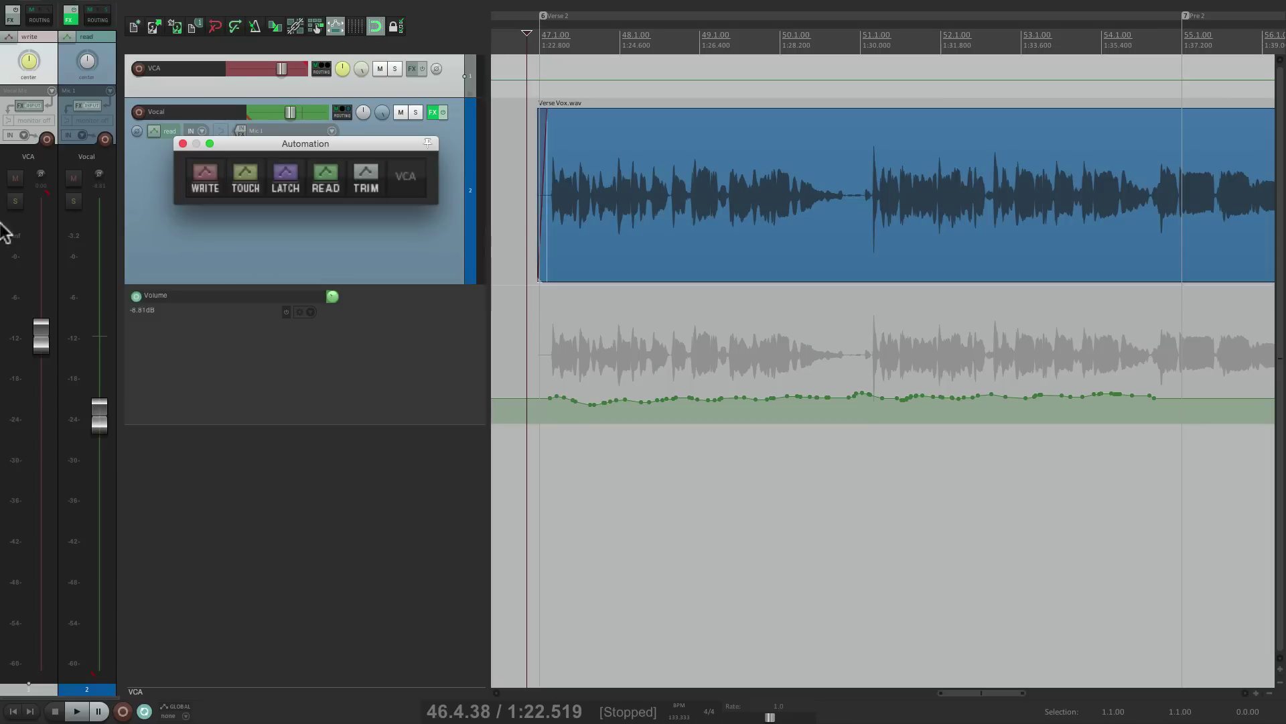
key(space)
mouse_move(41, 337)
mouse_down()
mouse_move(41, 367)
mouse_move(41, 350)
mouse_up()
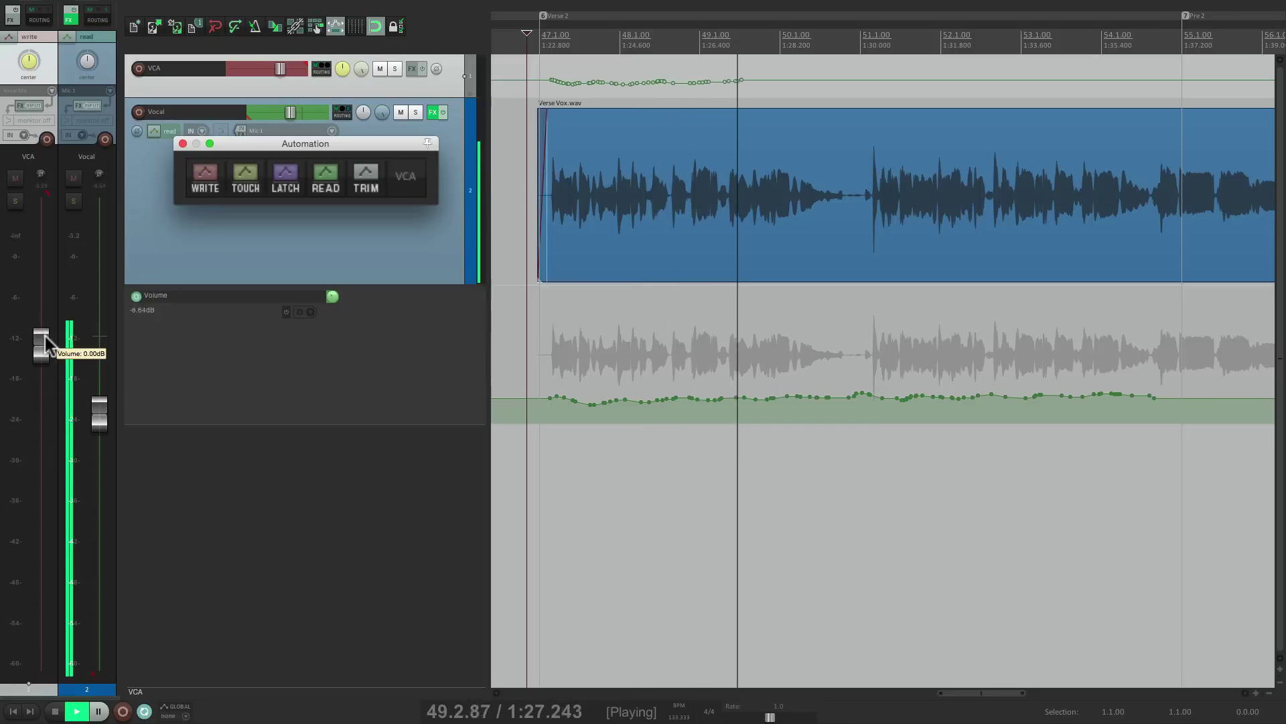
drag(45, 336, 45, 336)
key(space)
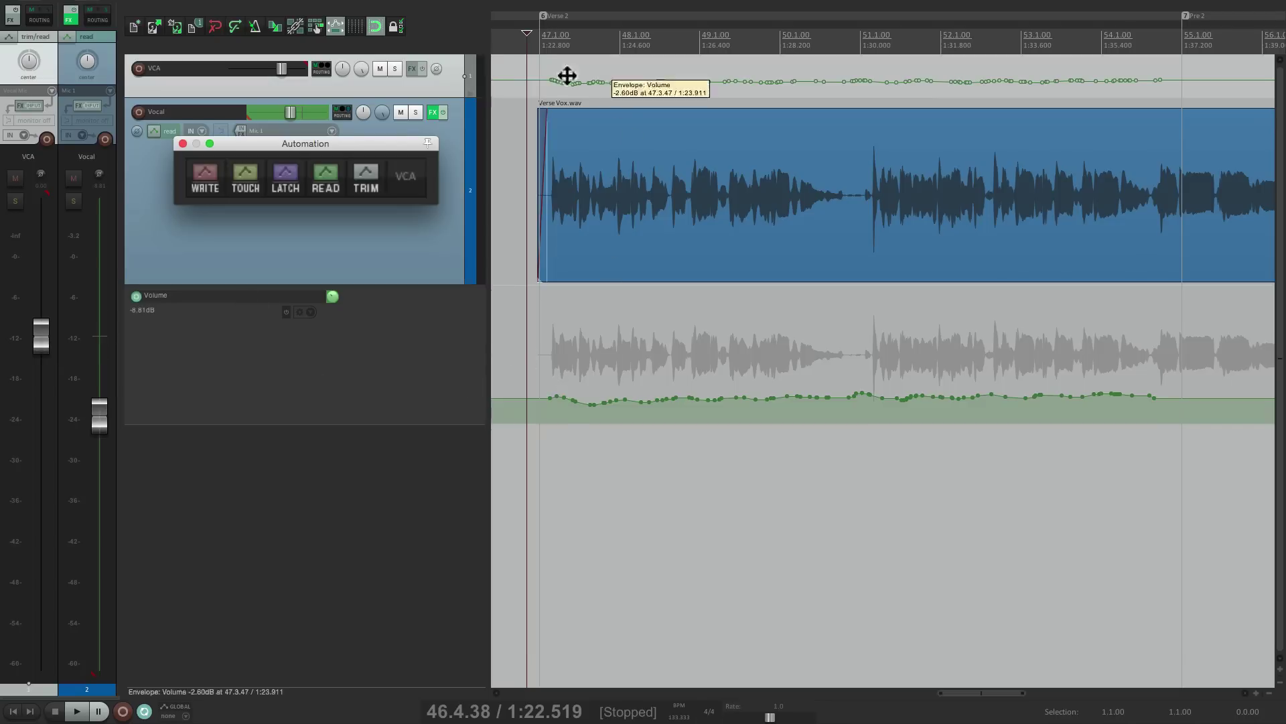
Switch VCA to Read, play back its automation, then open the Actions list
click(326, 181)
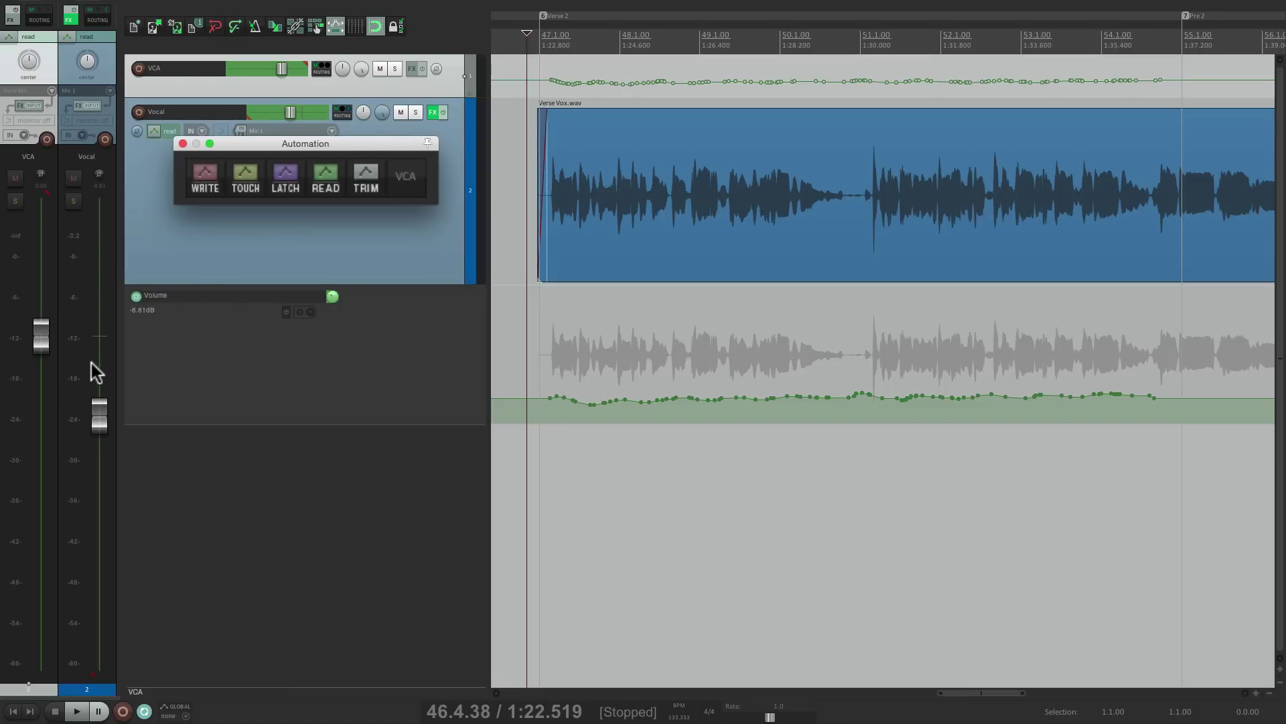
key(space)
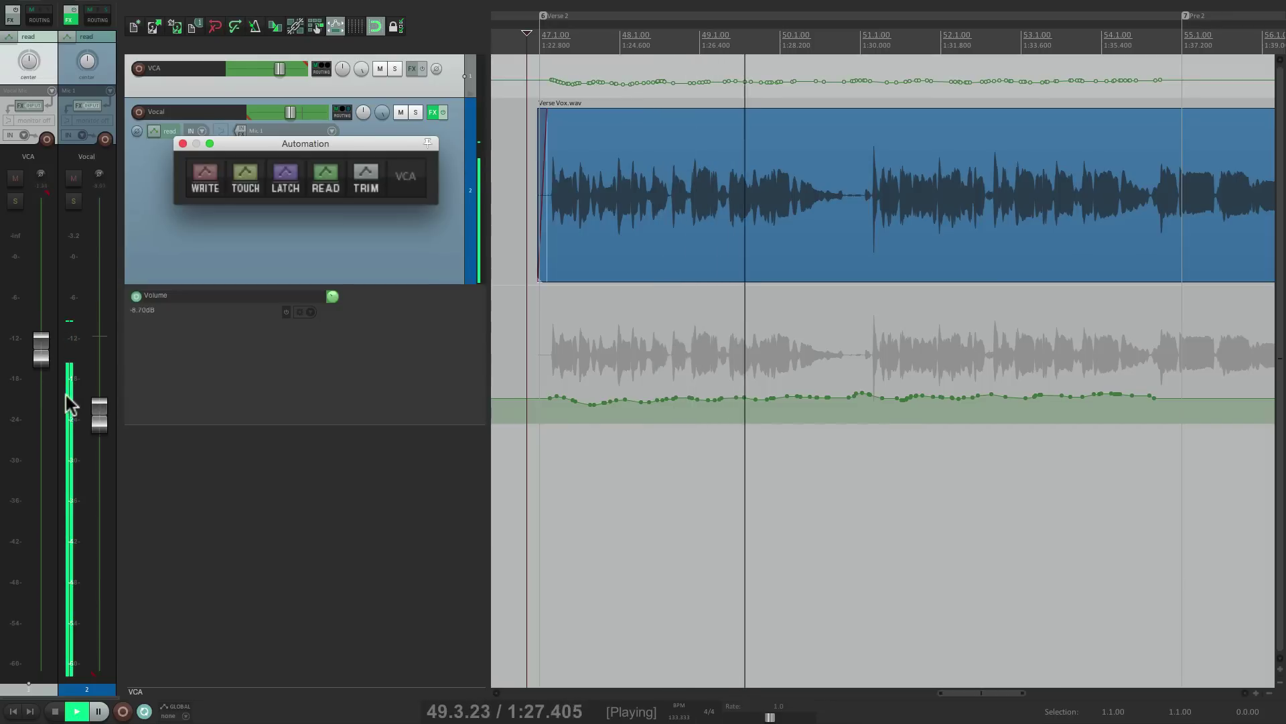
key(space)
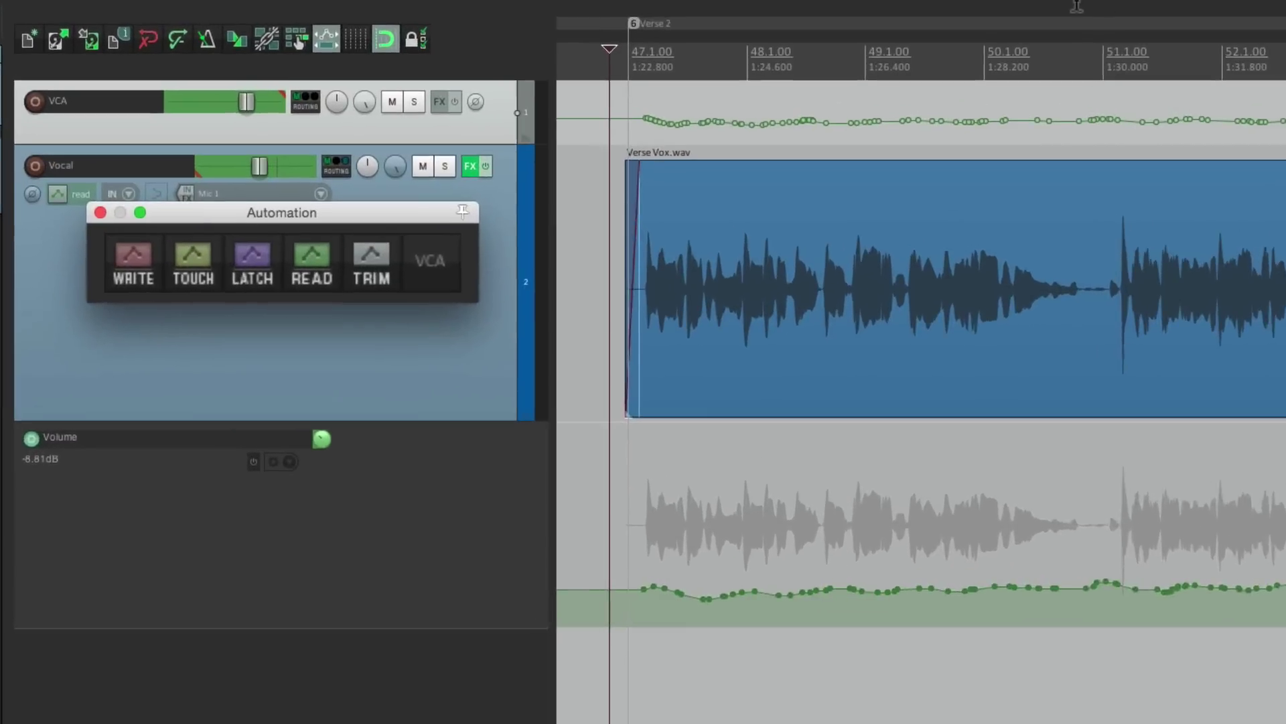
click(347, 7)
click(352, 35)
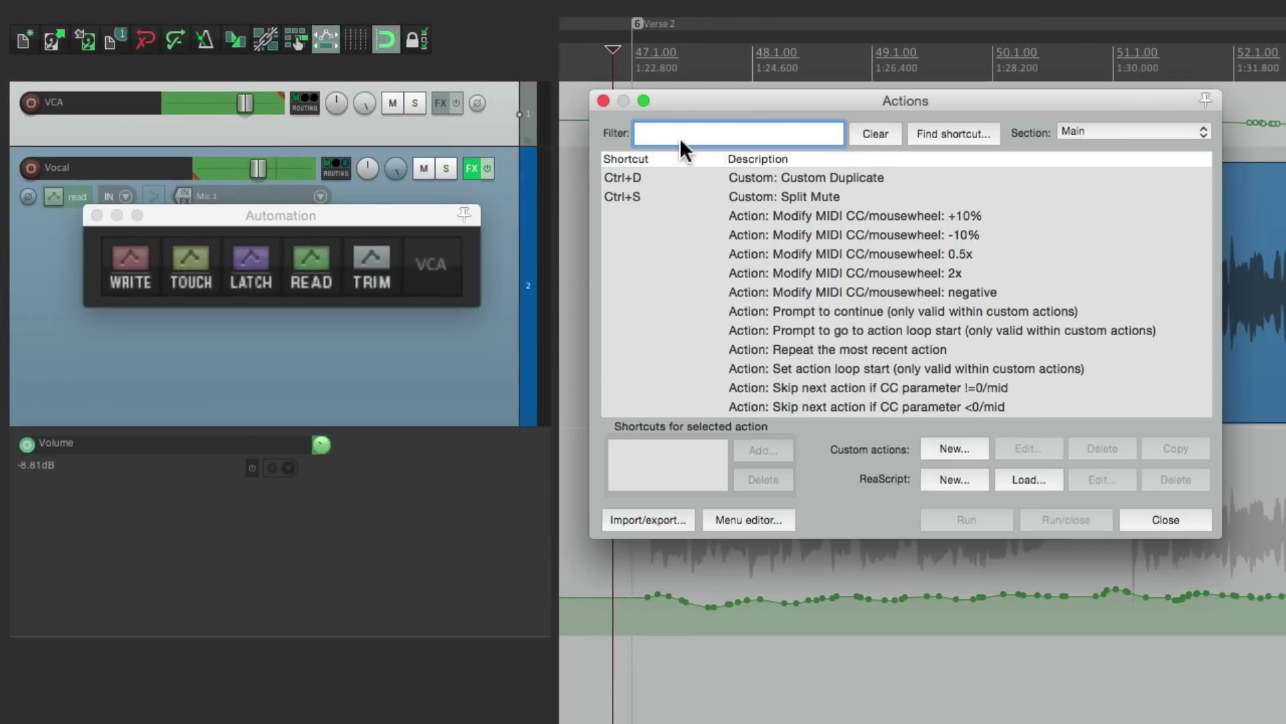
Filter actions by 'vca', pick 'Envelope: apply all VCAs from selected tracks to grouped tracks', then close
text(vca)
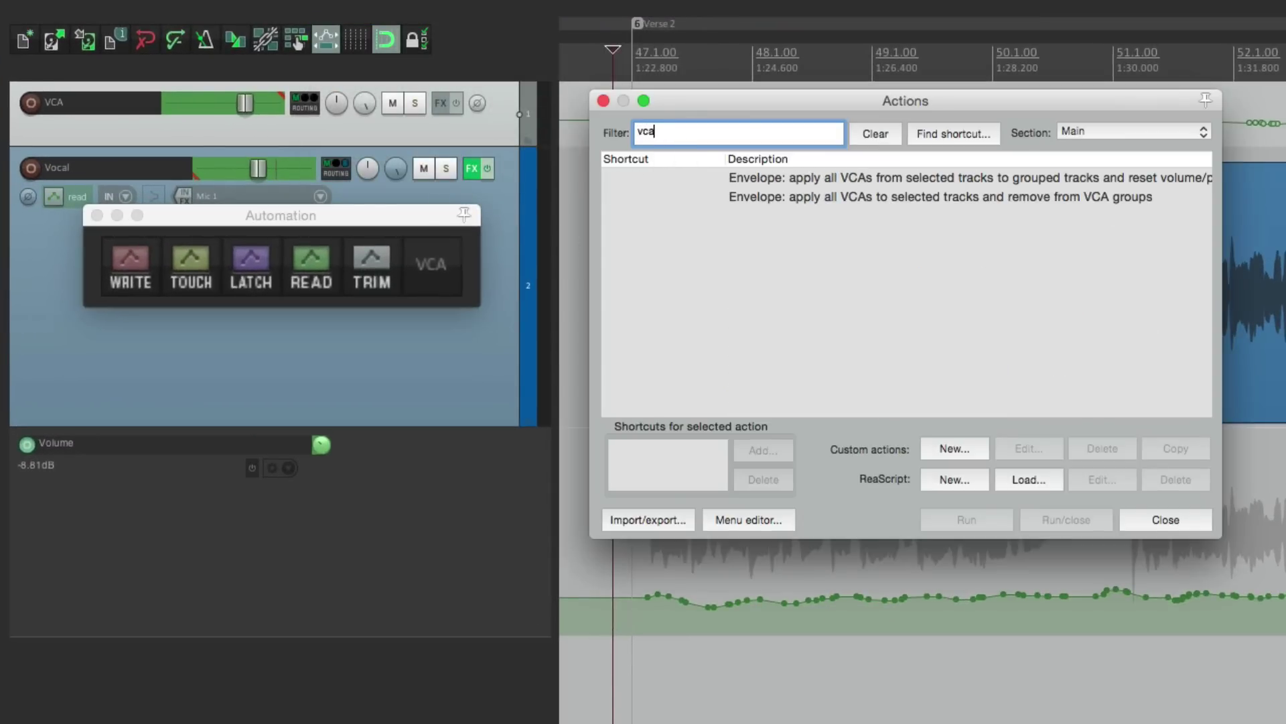
click(886, 178)
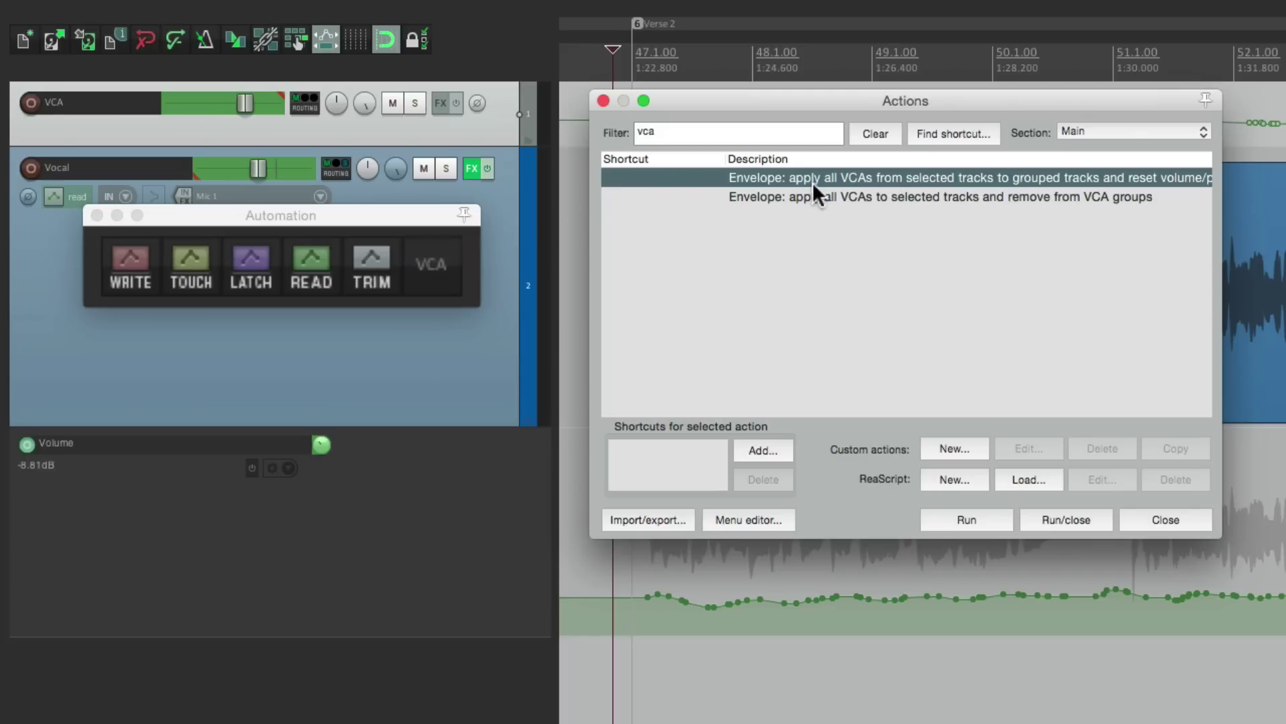
click(604, 100)
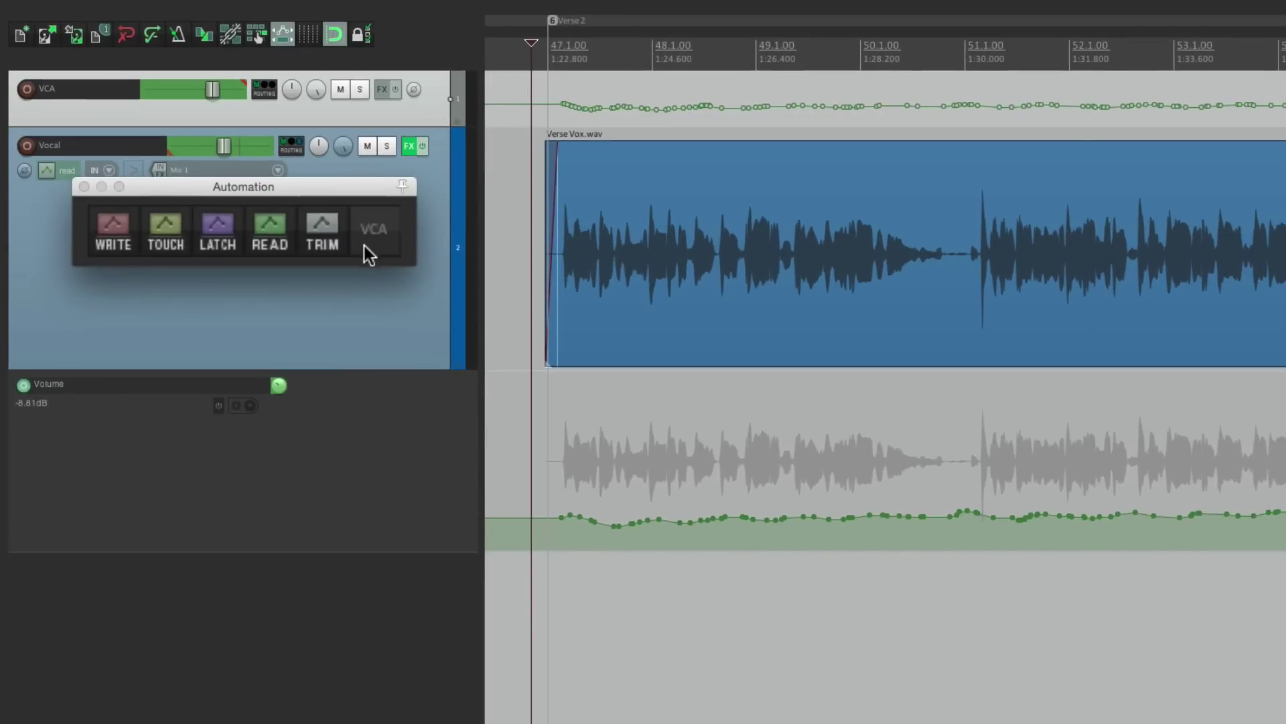
Compare the VCA merge into the Vocal envelope by applying and undoing it twice
click(381, 244)
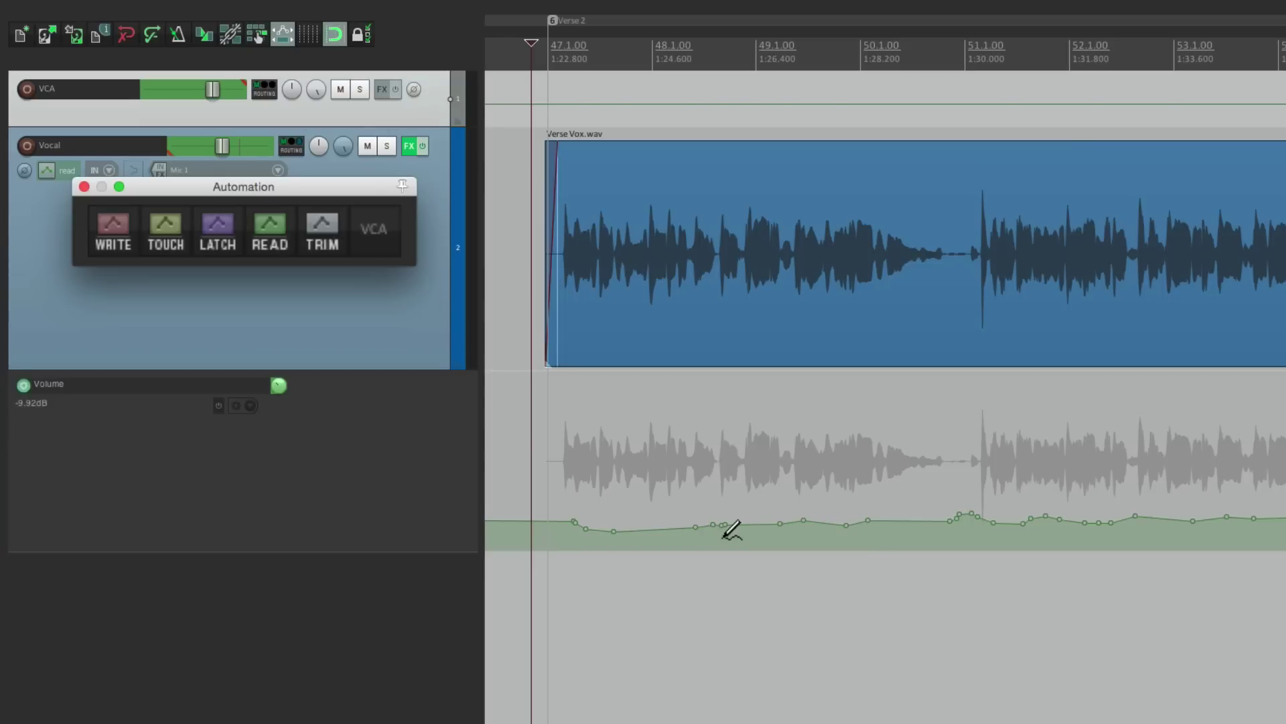
key(super+z)
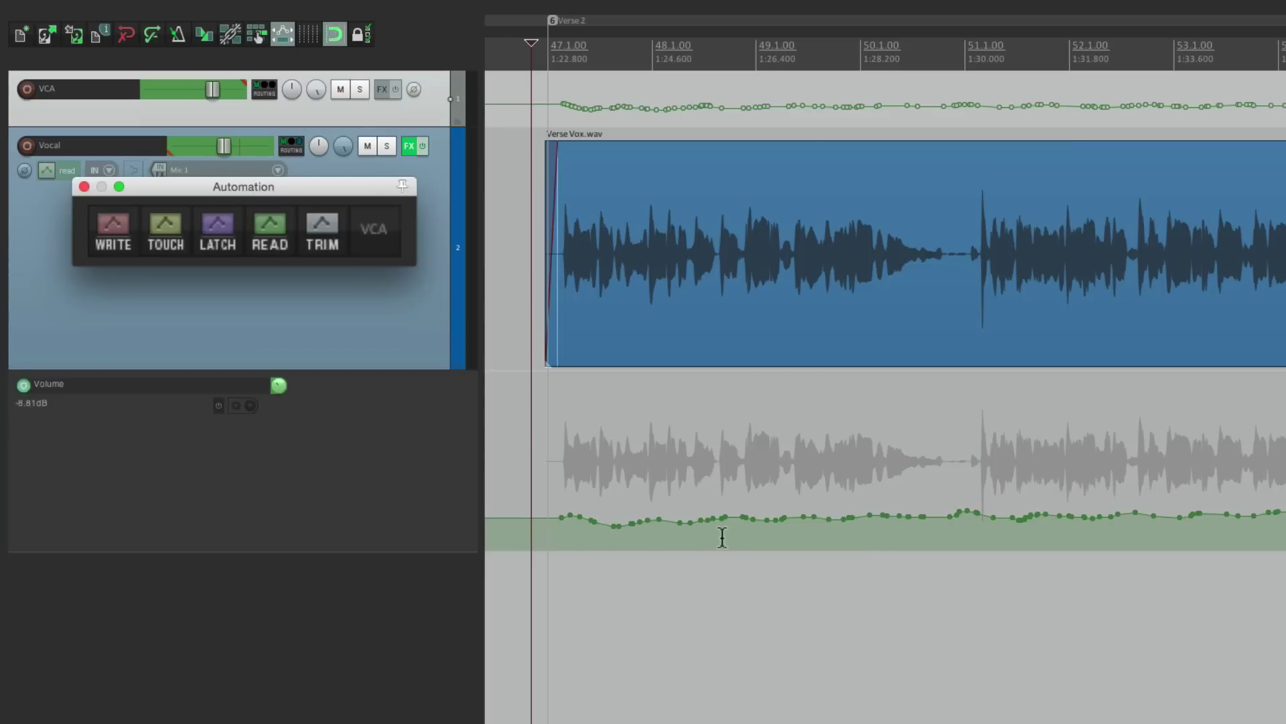
click(381, 235)
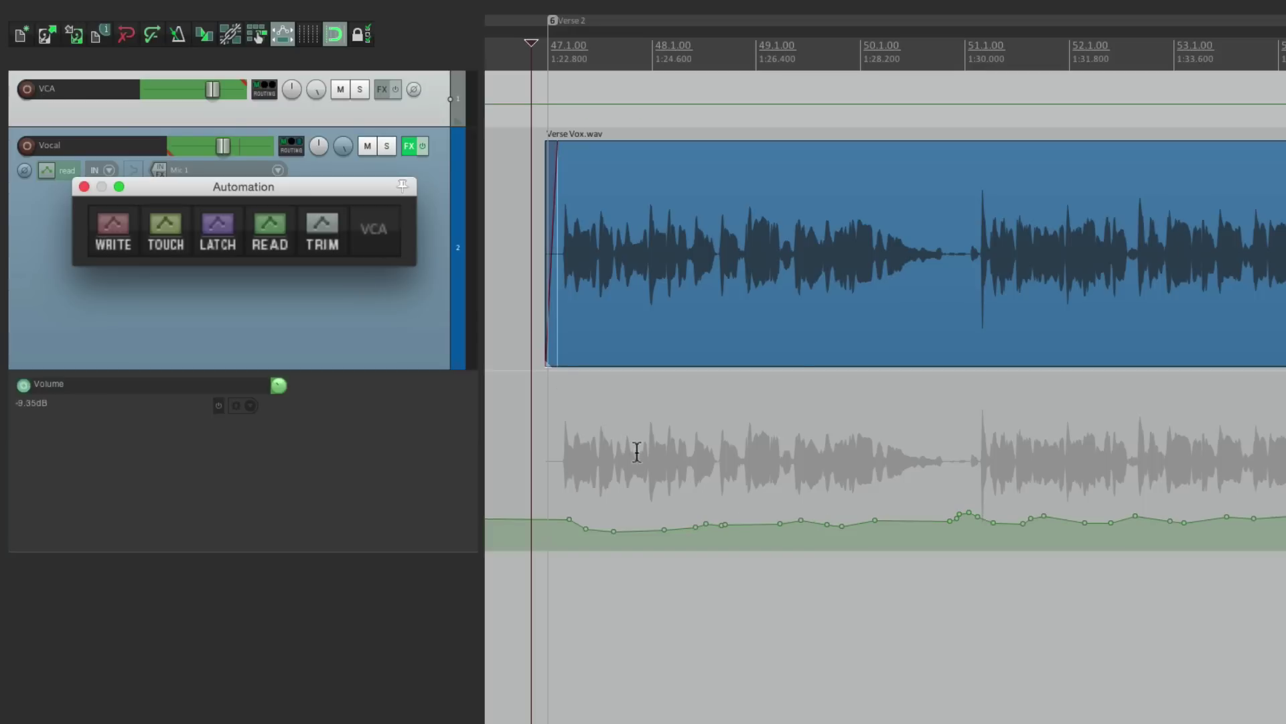
key(super+z)
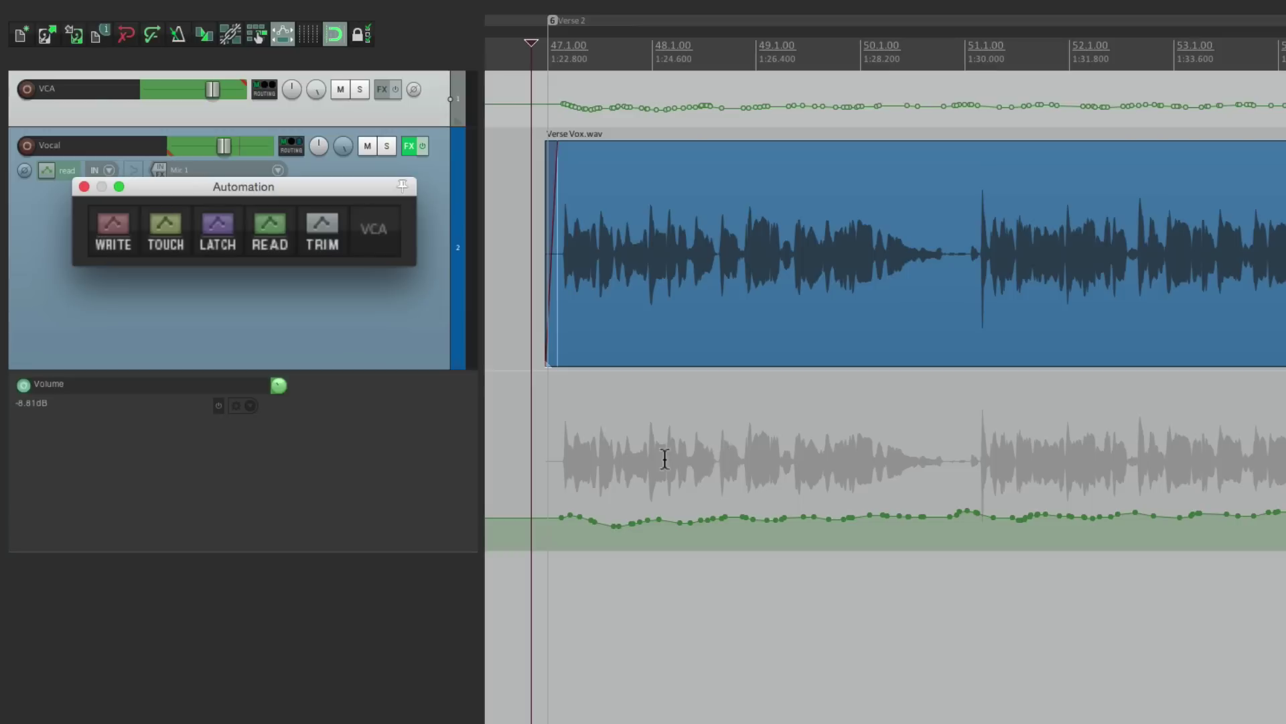
Merge the VCA automation into the Vocal envelope and set the VCA track to write mode
click(365, 251)
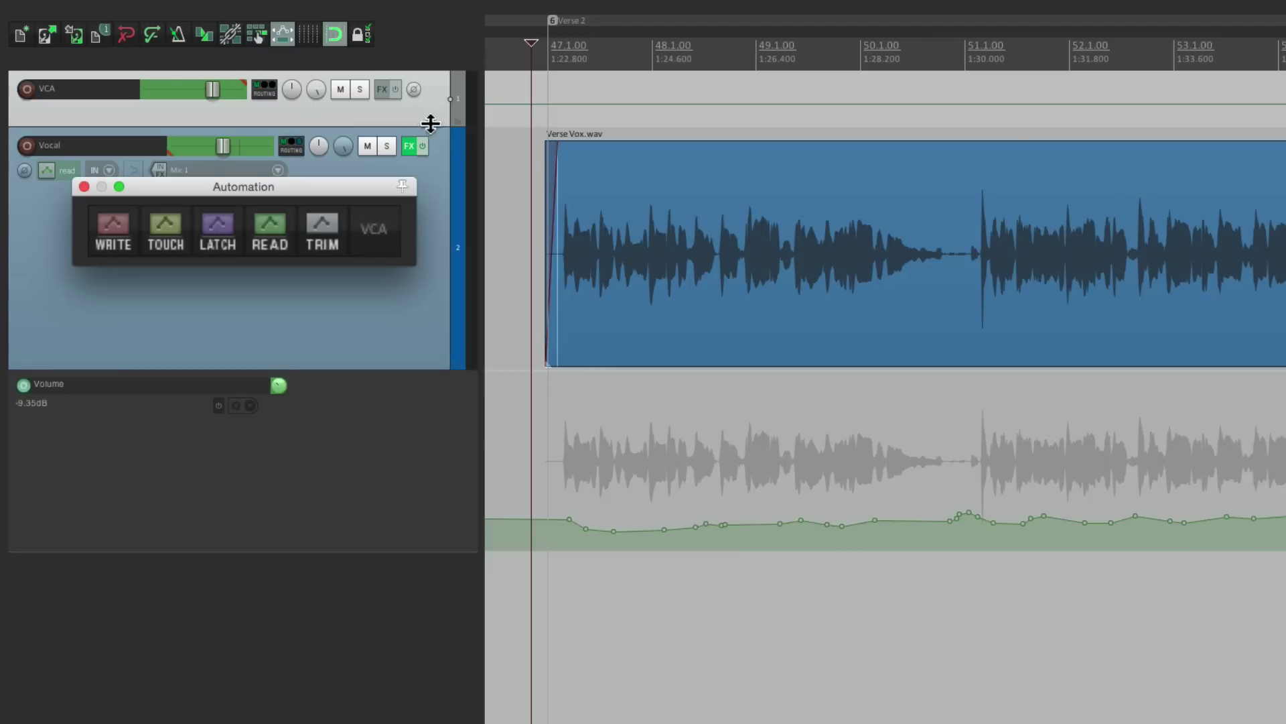
click(112, 232)
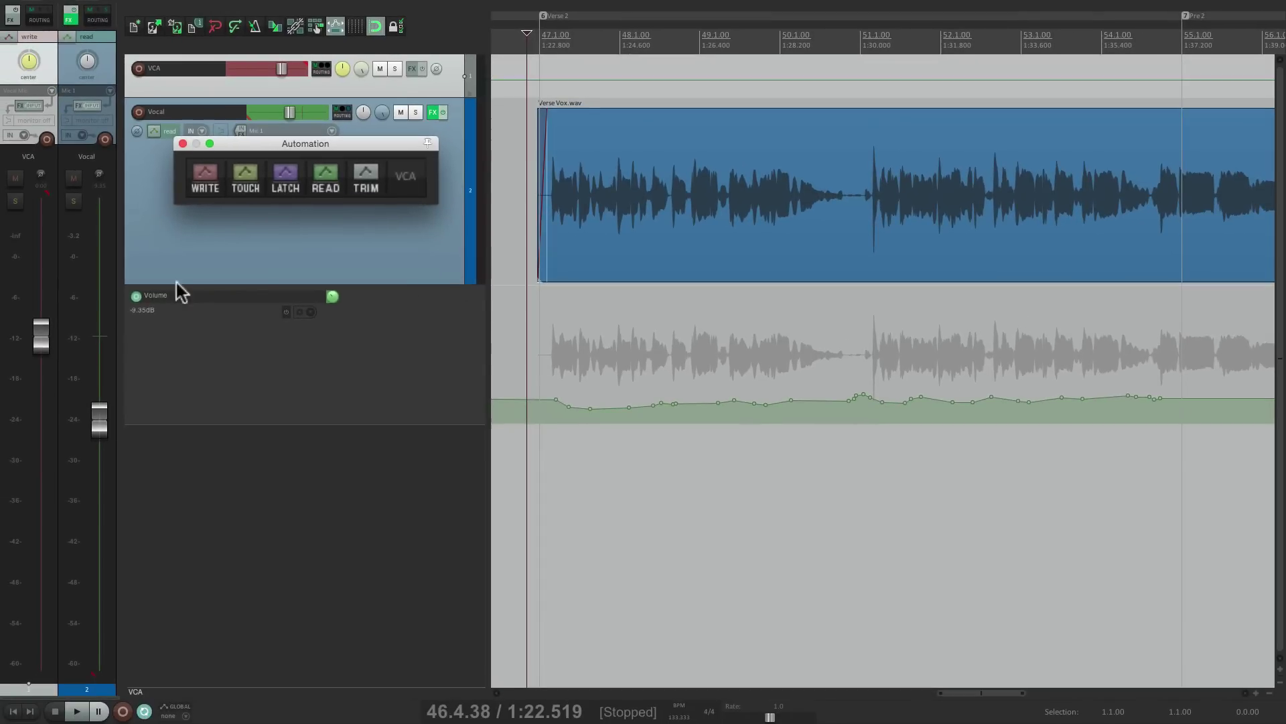
Record a lowered VCA fader pass, merge it into the Vocal envelope, and re-arm VCA writing
key(space)
drag(41, 337, 42, 337)
key(space)
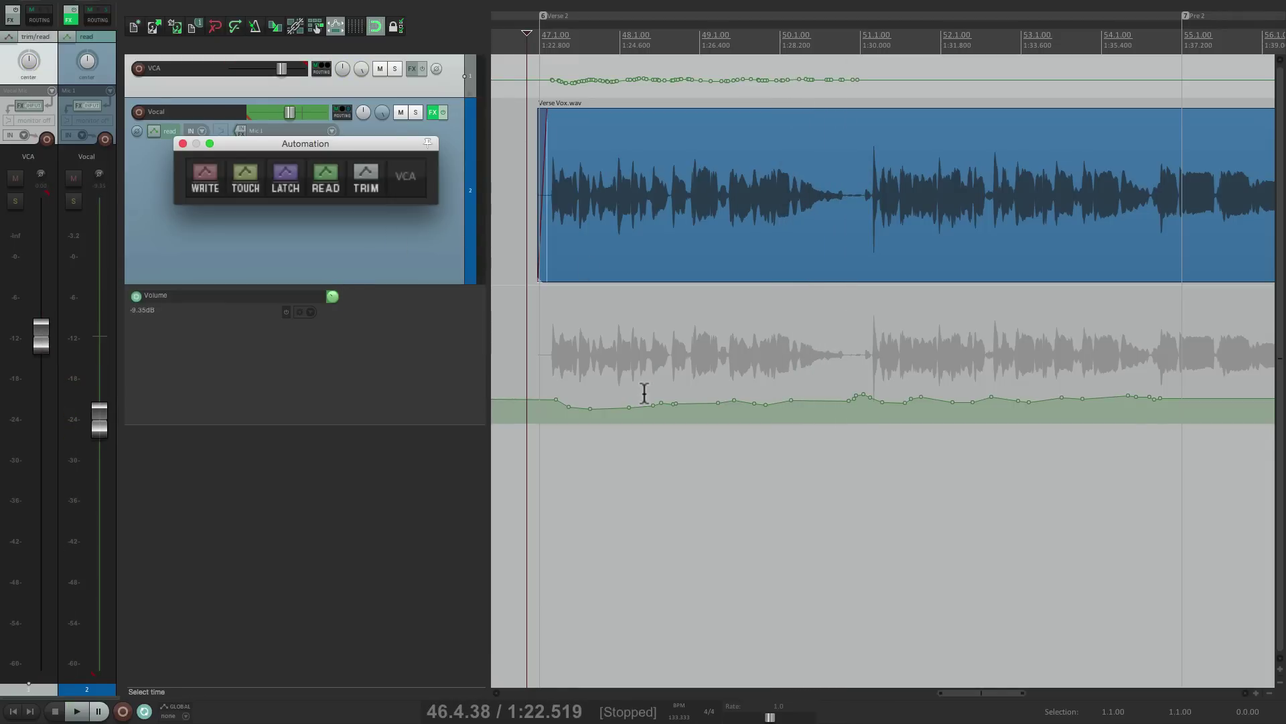
click(409, 179)
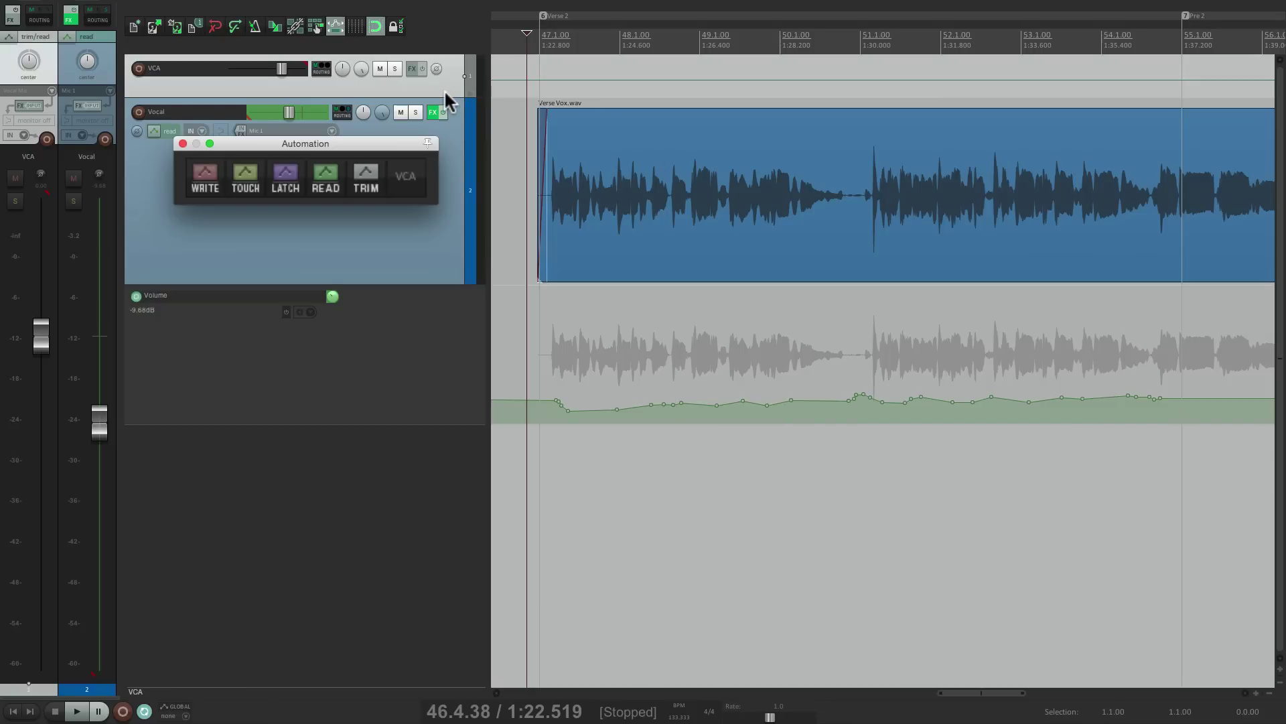
click(208, 182)
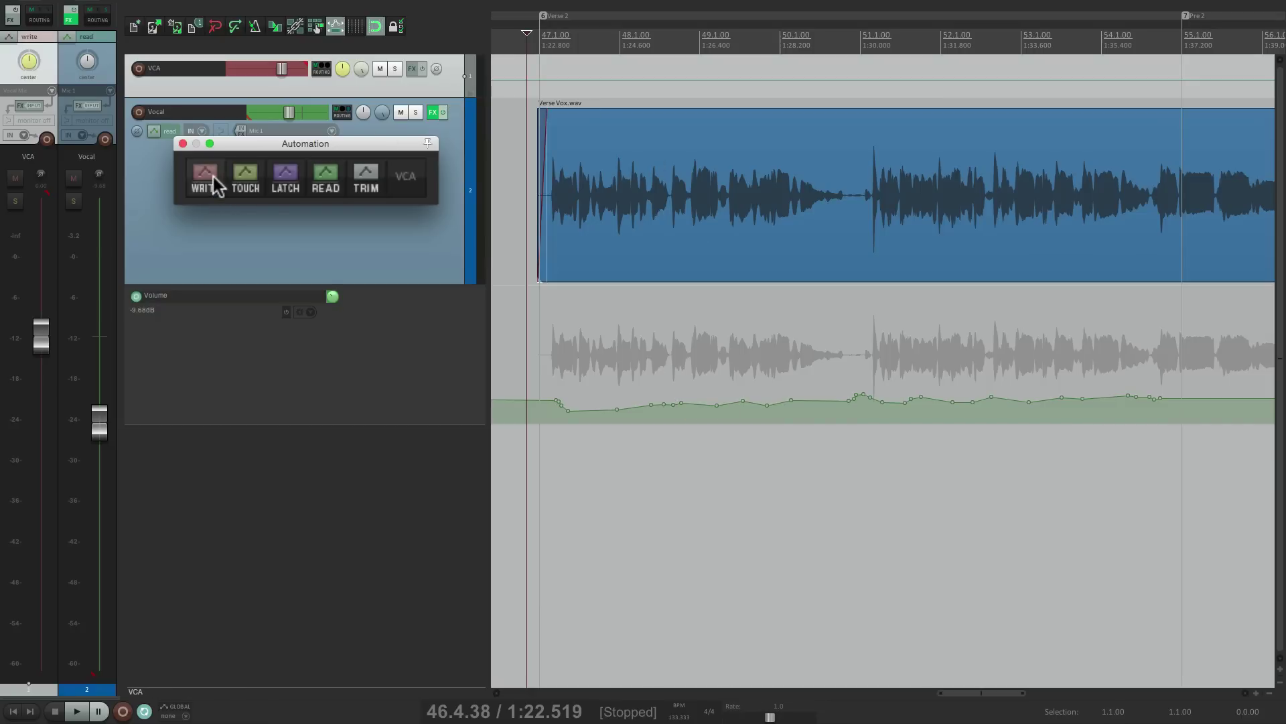
During playback, record a VCA fader ride that rises and then falls back
mouse_move(43, 331)
key(space)
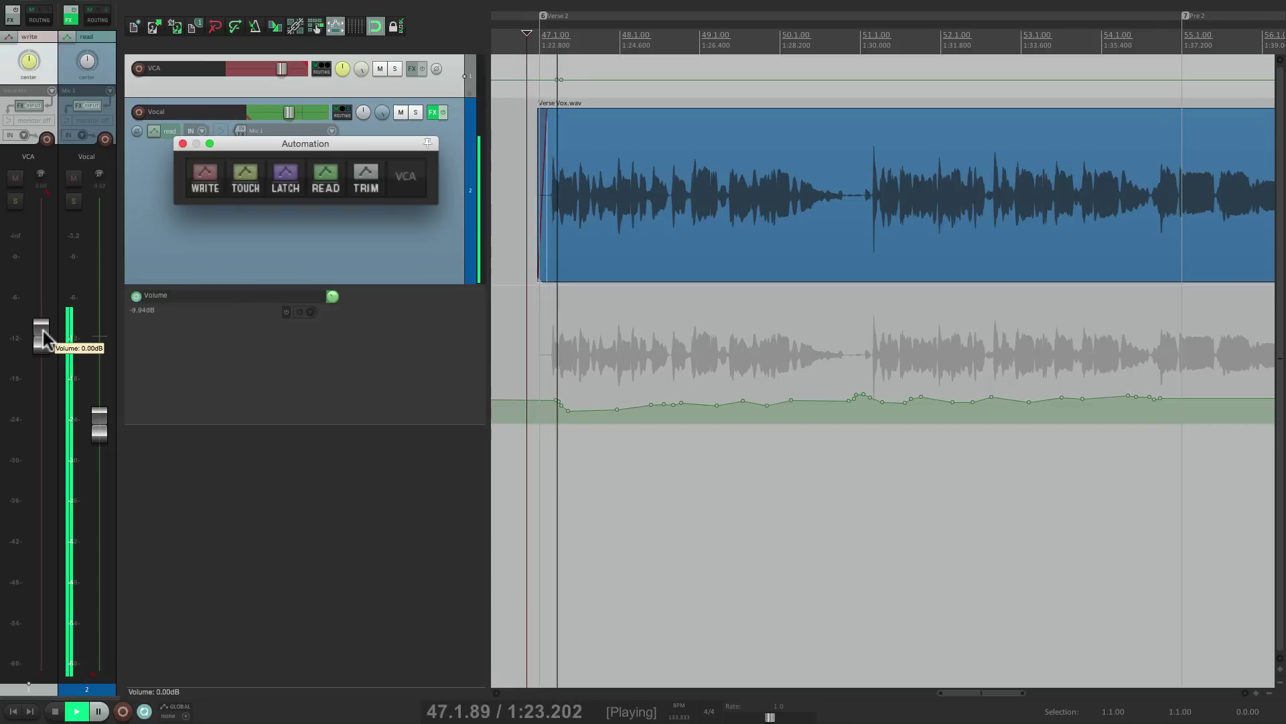
scroll(43, 331, up, 5)
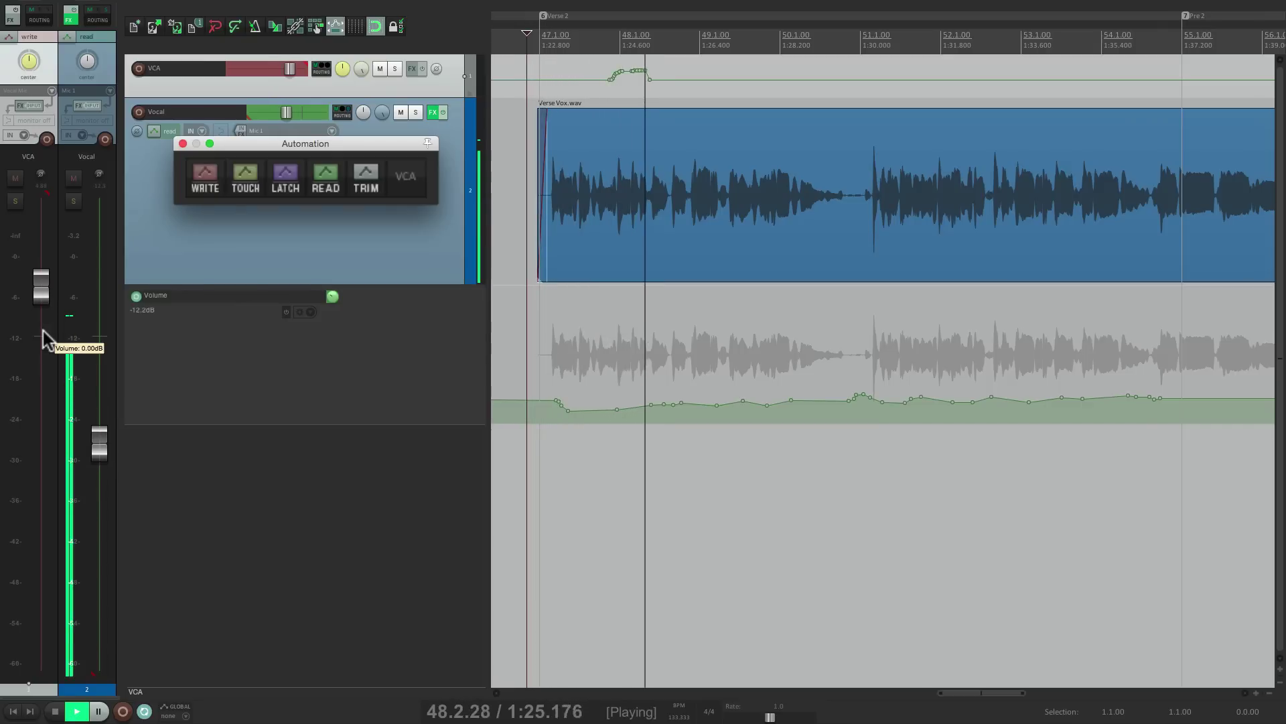
scroll(43, 331, down, 6)
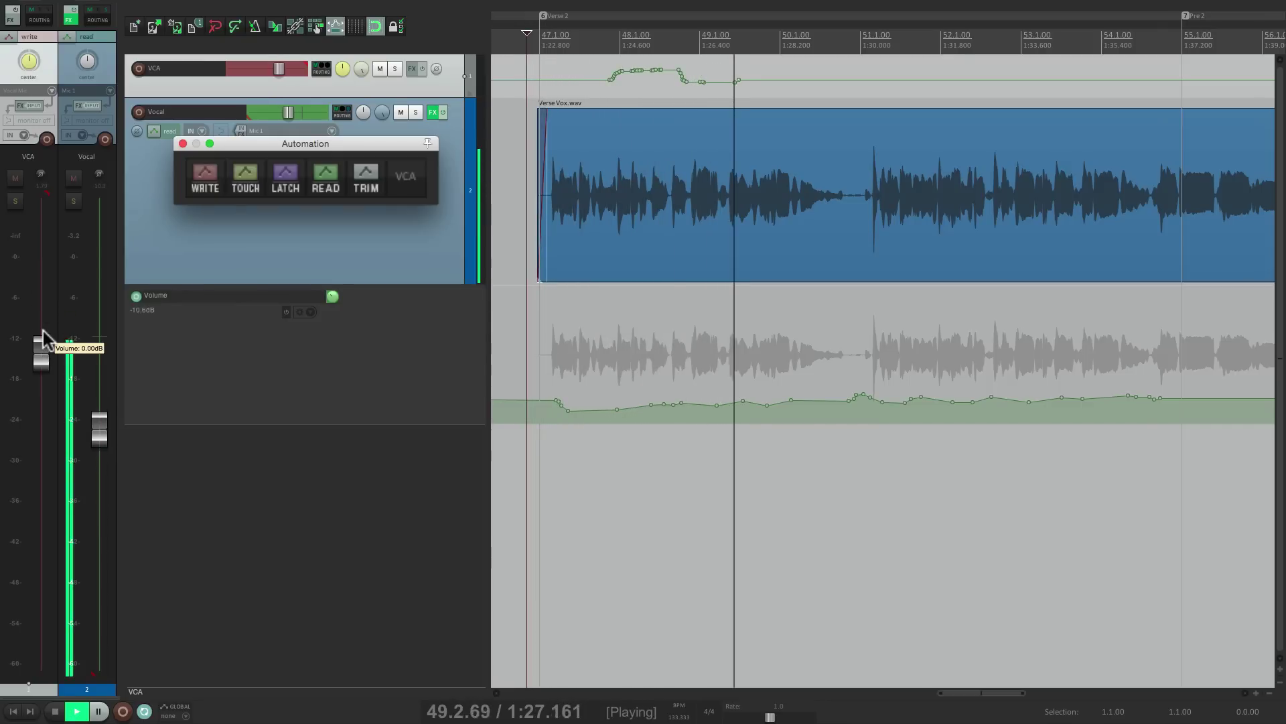
key(space)
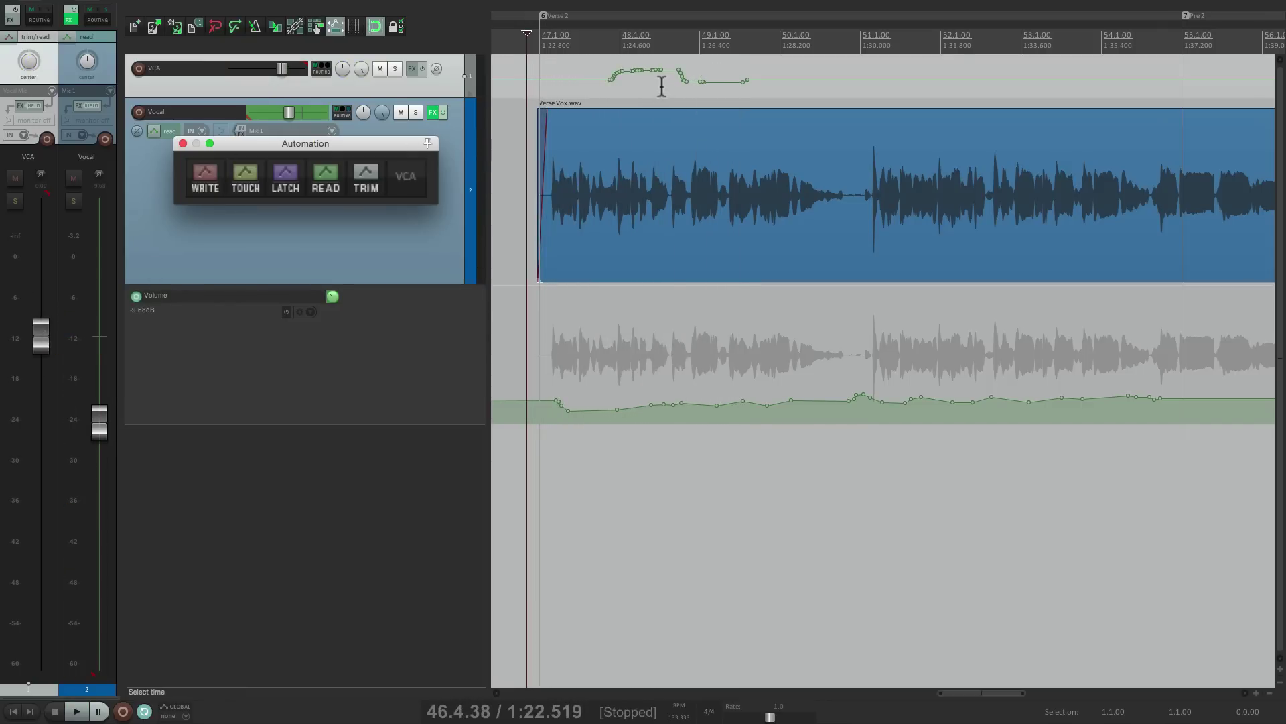
Merge the VCA ride into the Vocal envelope, listen back, and re-arm the VCA track in write mode
click(405, 179)
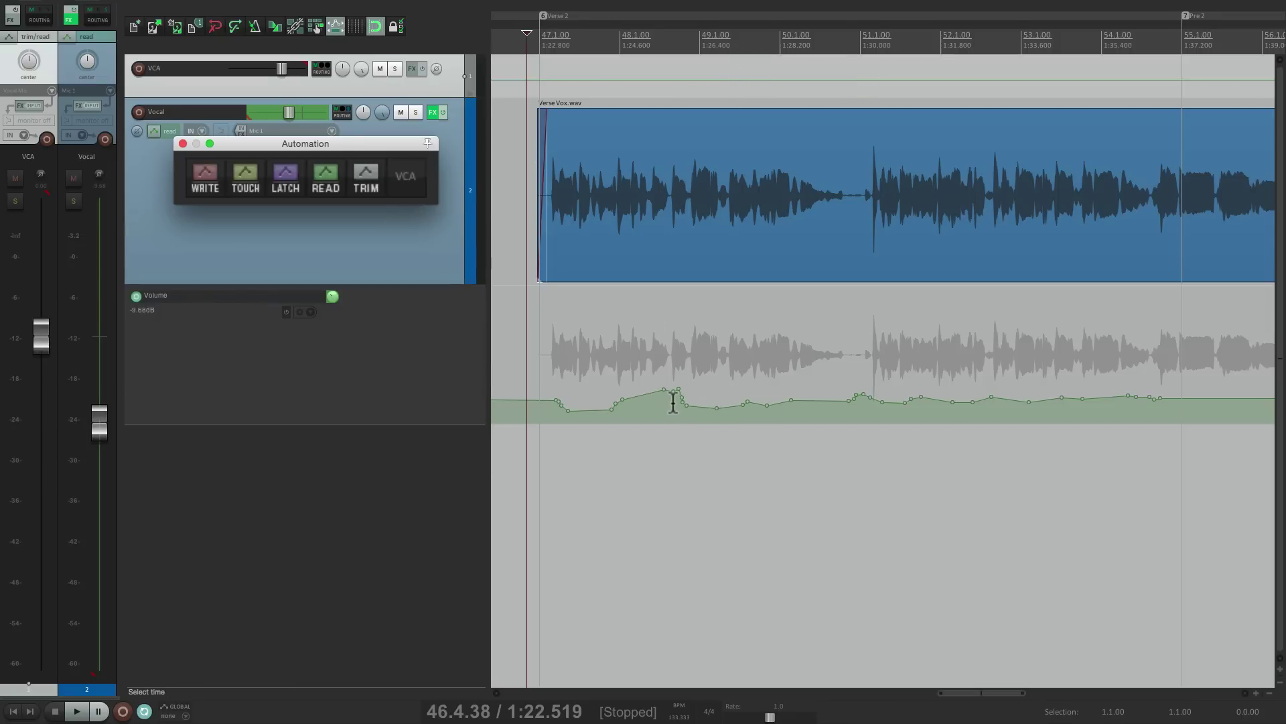
key(space)
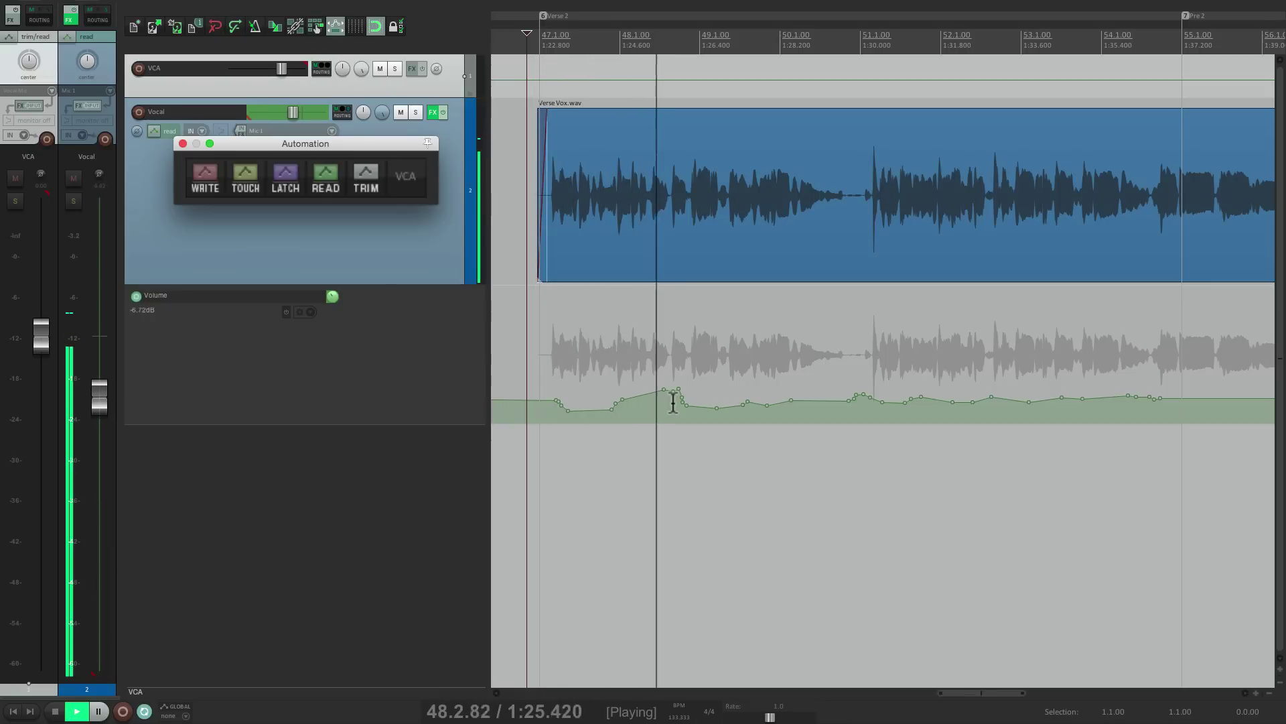
key(space)
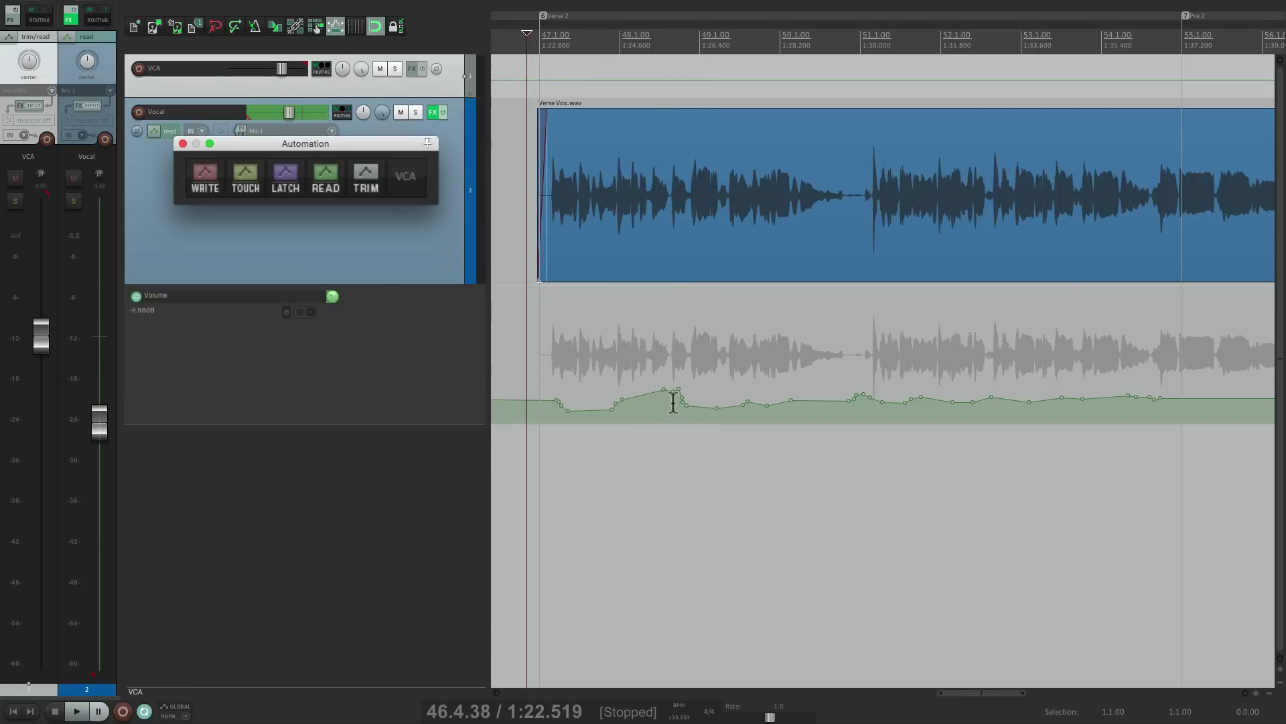
click(451, 77)
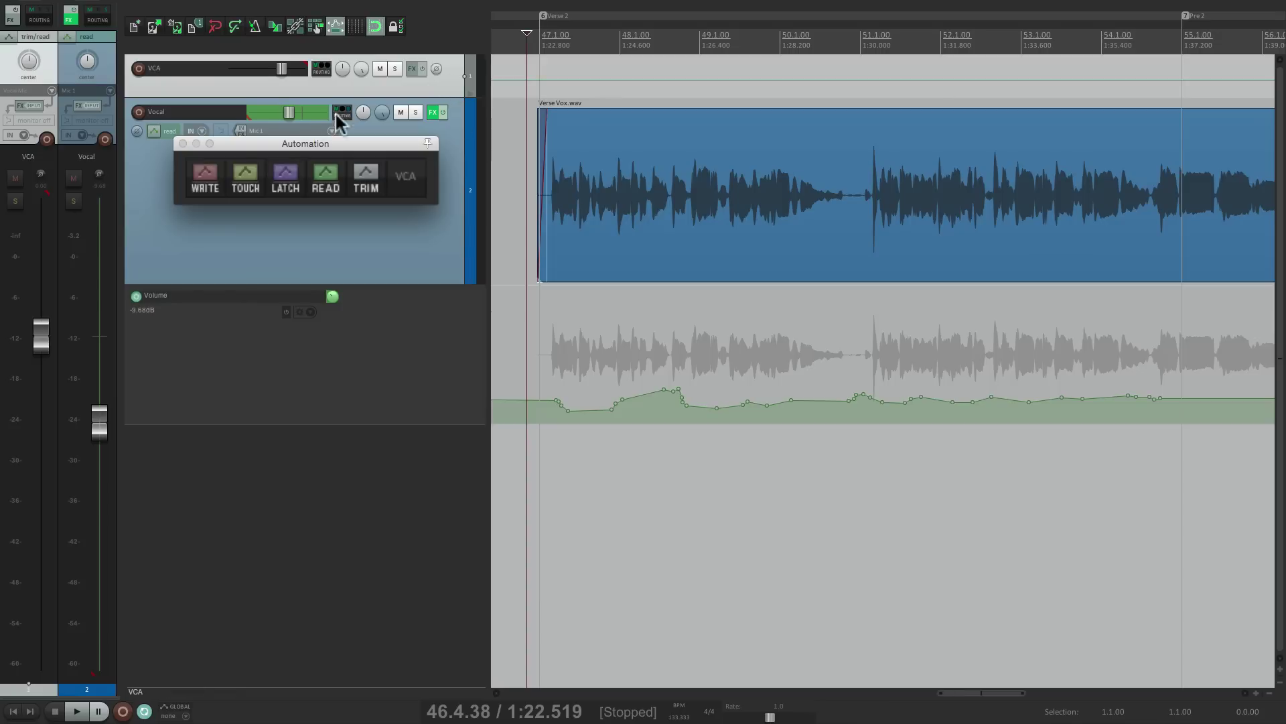
click(206, 176)
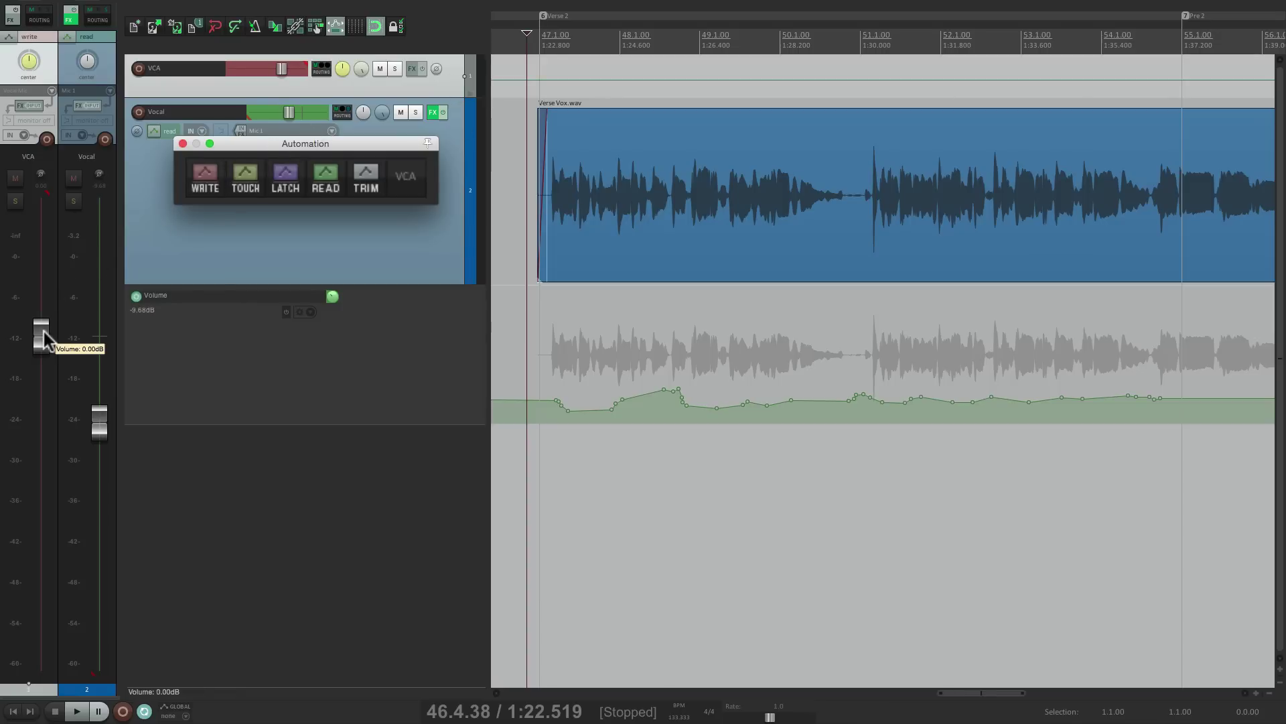
Record a VCA ride down to about -24 dB and merge it into the Vocal volume envelope
key(space)
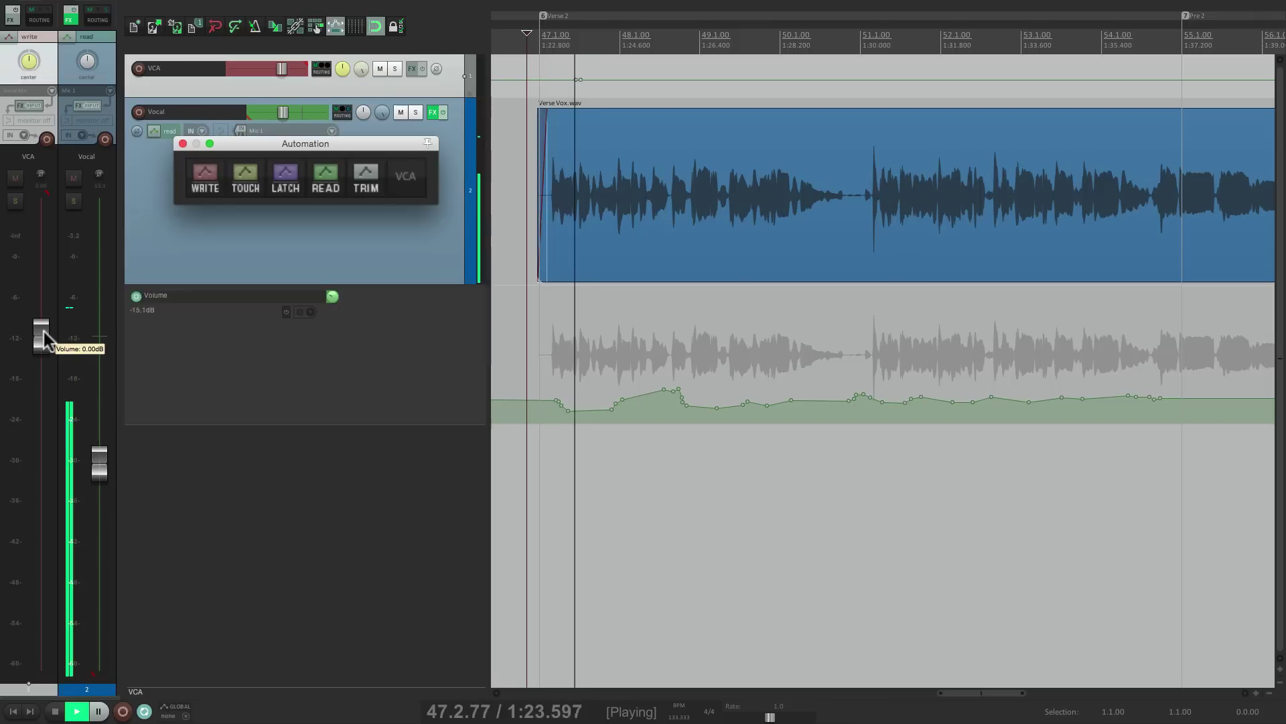
mouse_move(40, 332)
mouse_down()
mouse_move(41, 419)
mouse_move(41, 331)
mouse_up()
key(space)
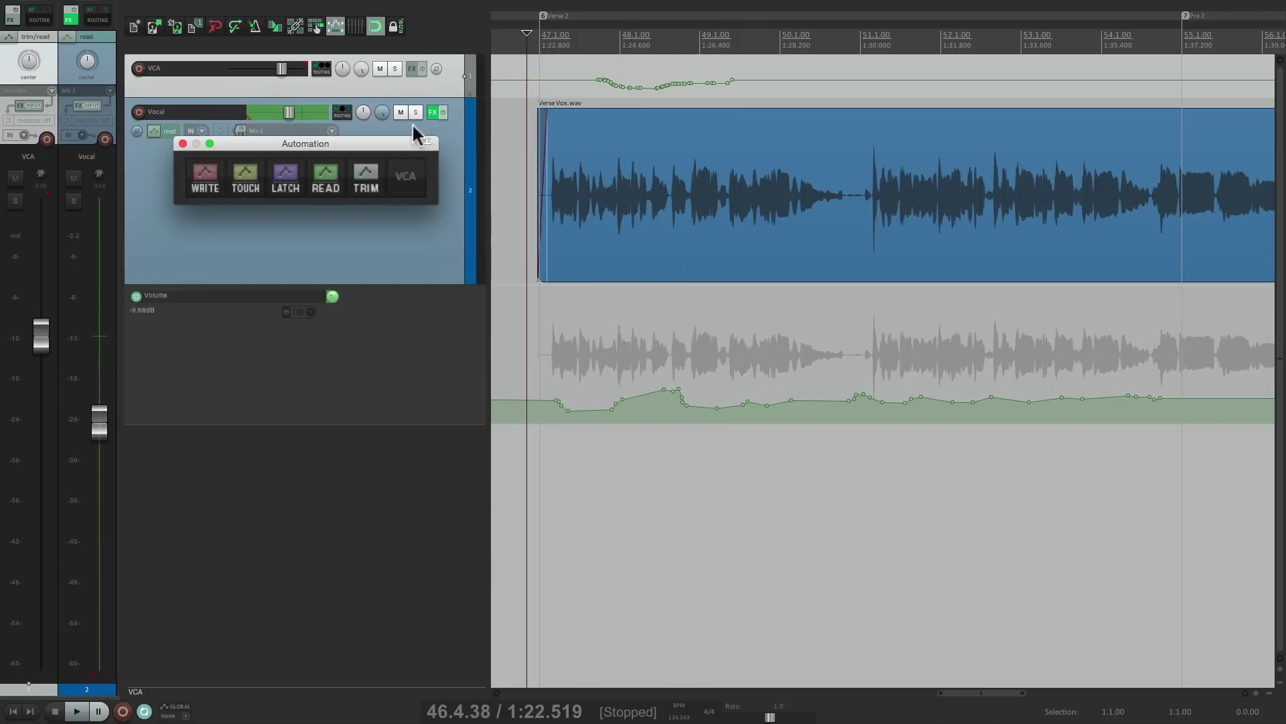
click(405, 185)
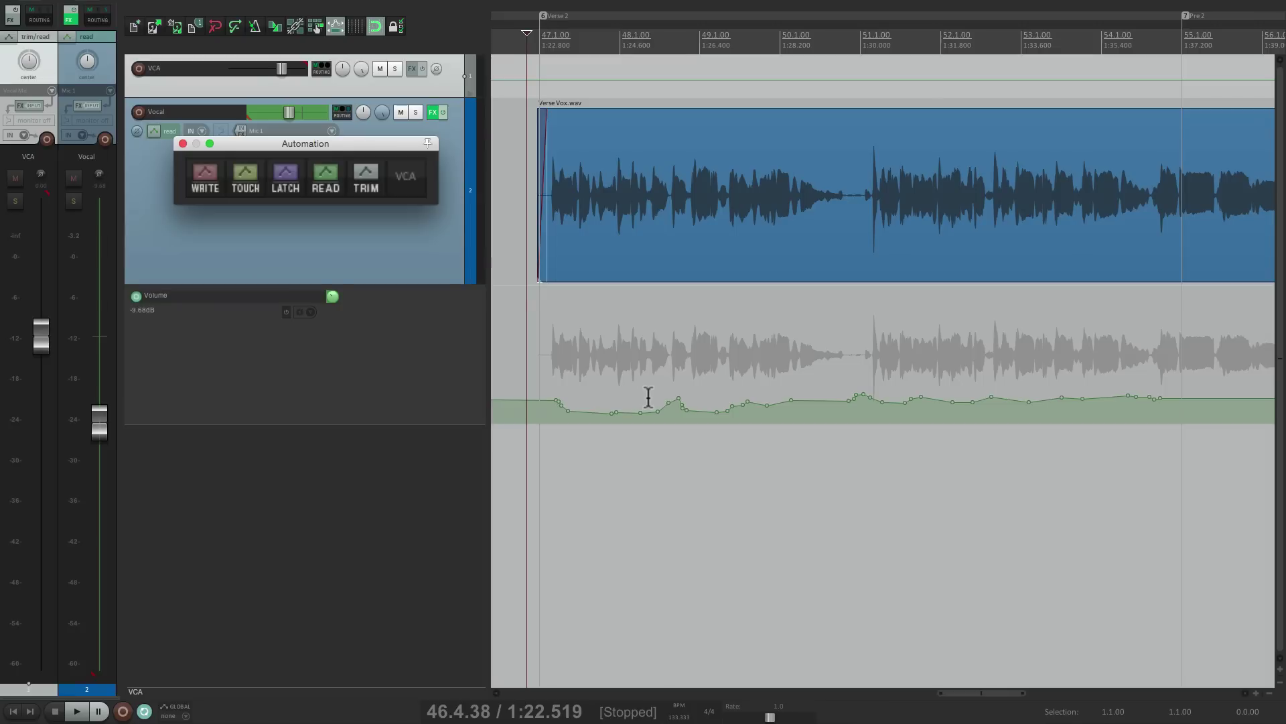
click(446, 82)
Delete the VCA track and play the Vocal track back on its own
key(Delete)
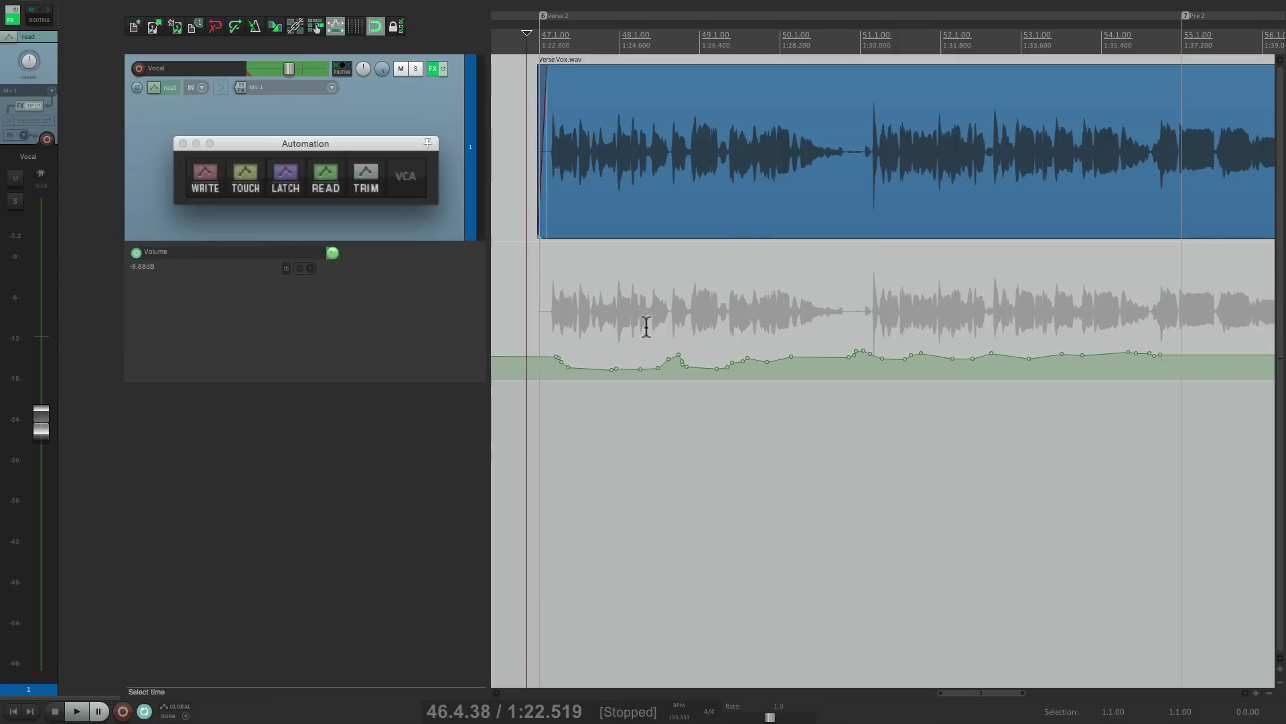
key(space)
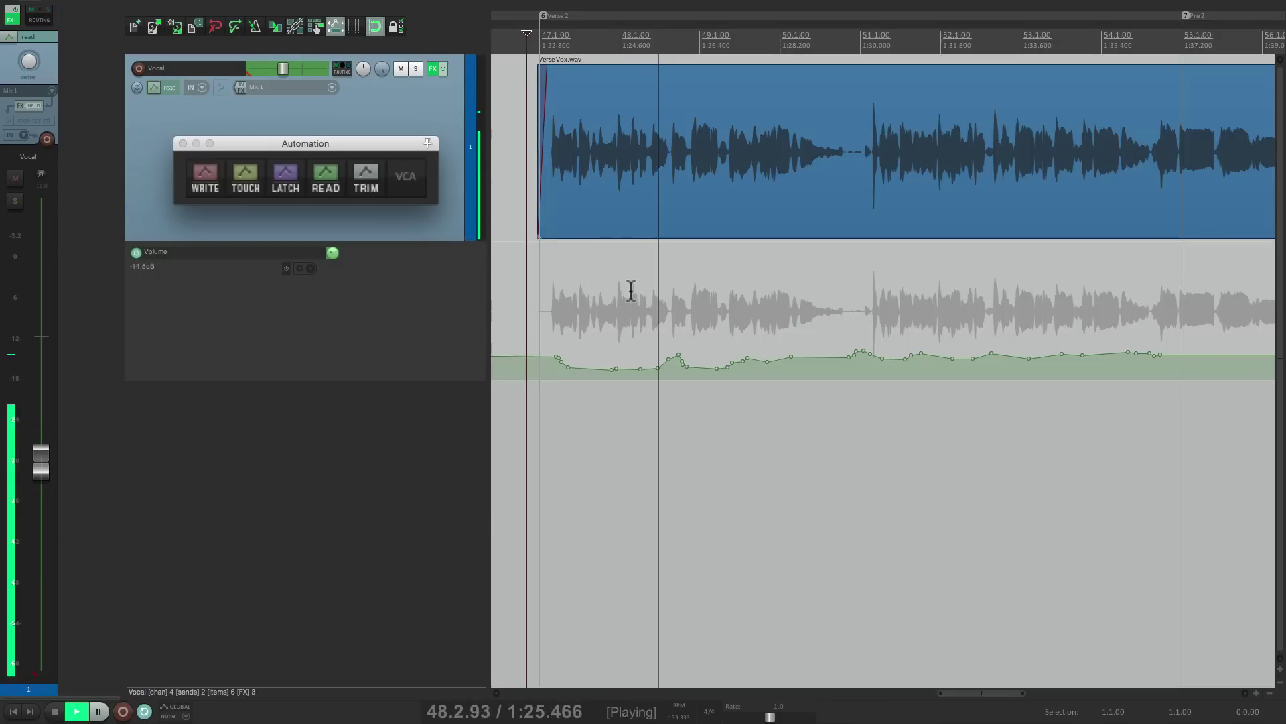
key(space)
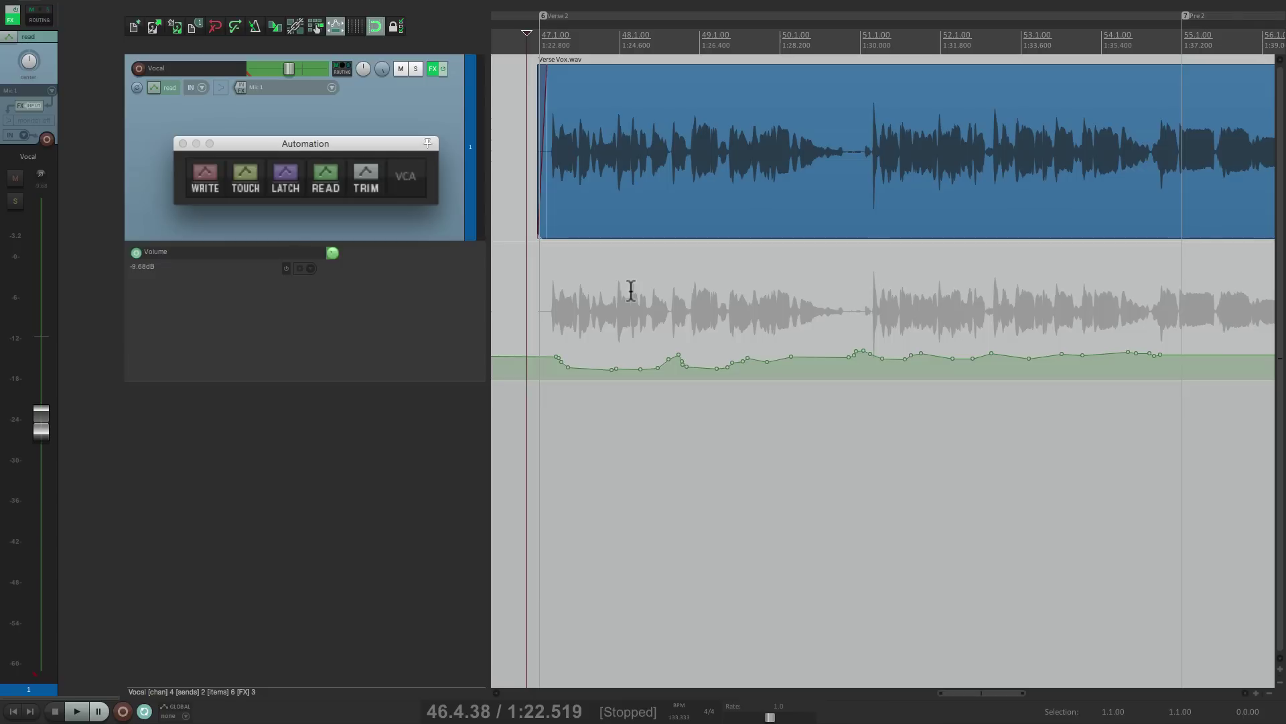
Add a new track above Vocal, grouped in Group 1 as VCA master with Vocal as slave
double_click(339, 490)
drag(364, 460, 395, 107)
drag(431, 173, 395, 94)
key(shift+g)
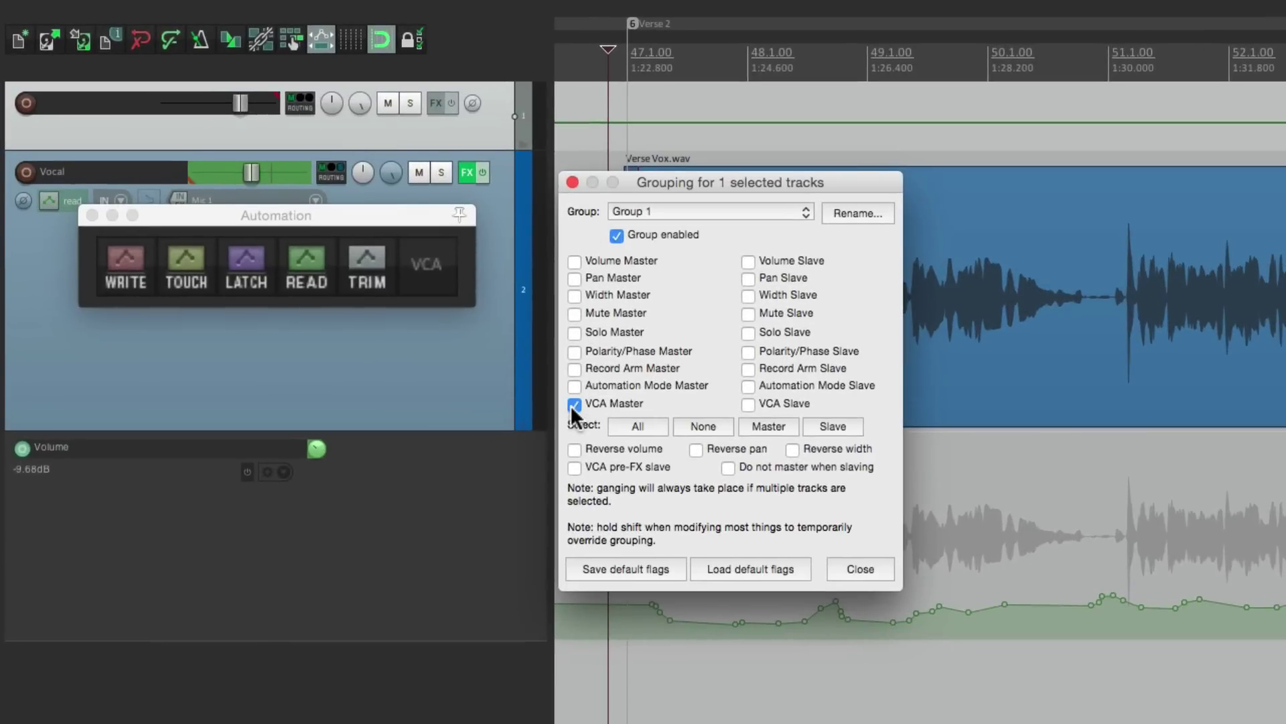
click(470, 375)
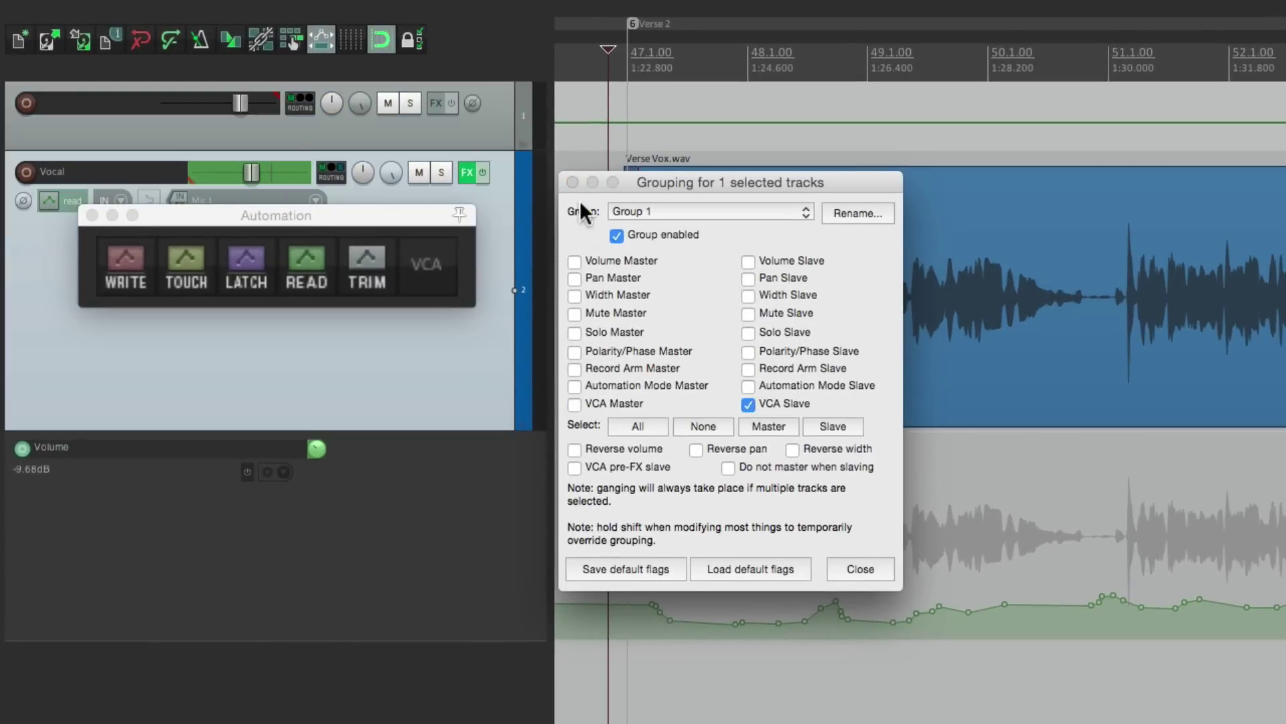
click(572, 181)
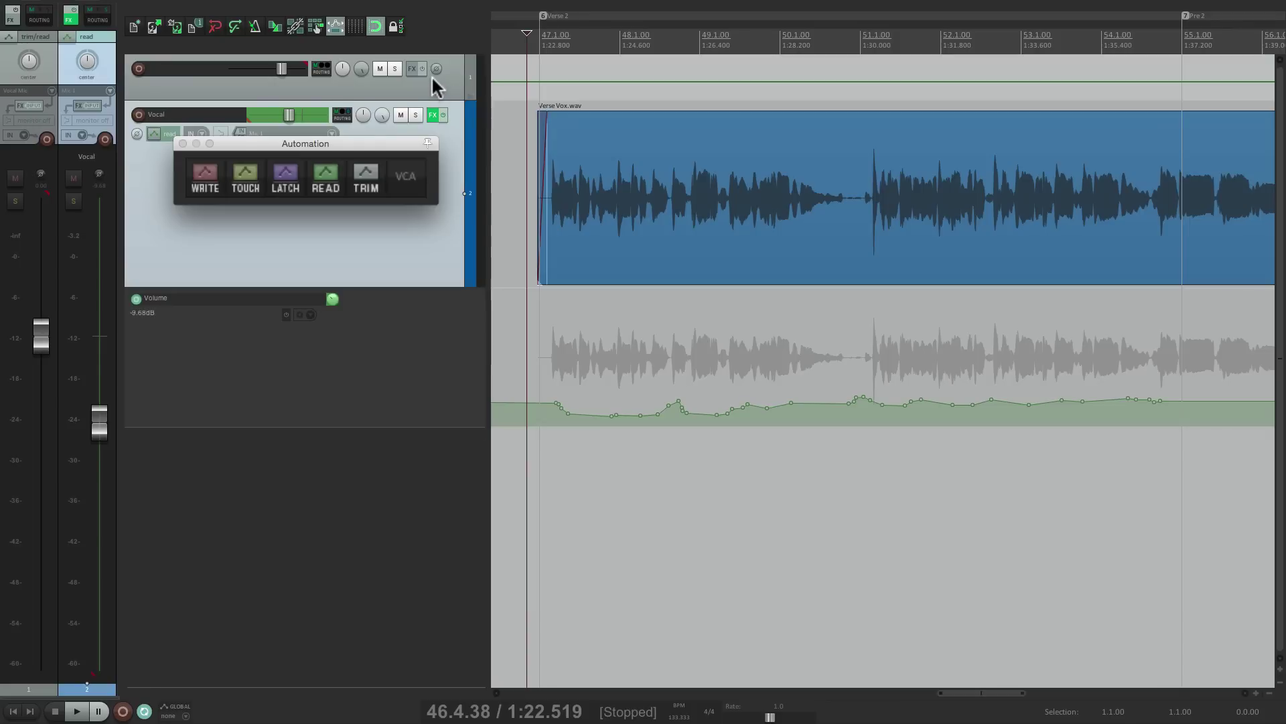
click(432, 75)
Set Track 1 to Write, record a rising volume ride, and merge it into the Vocal envelope
click(206, 177)
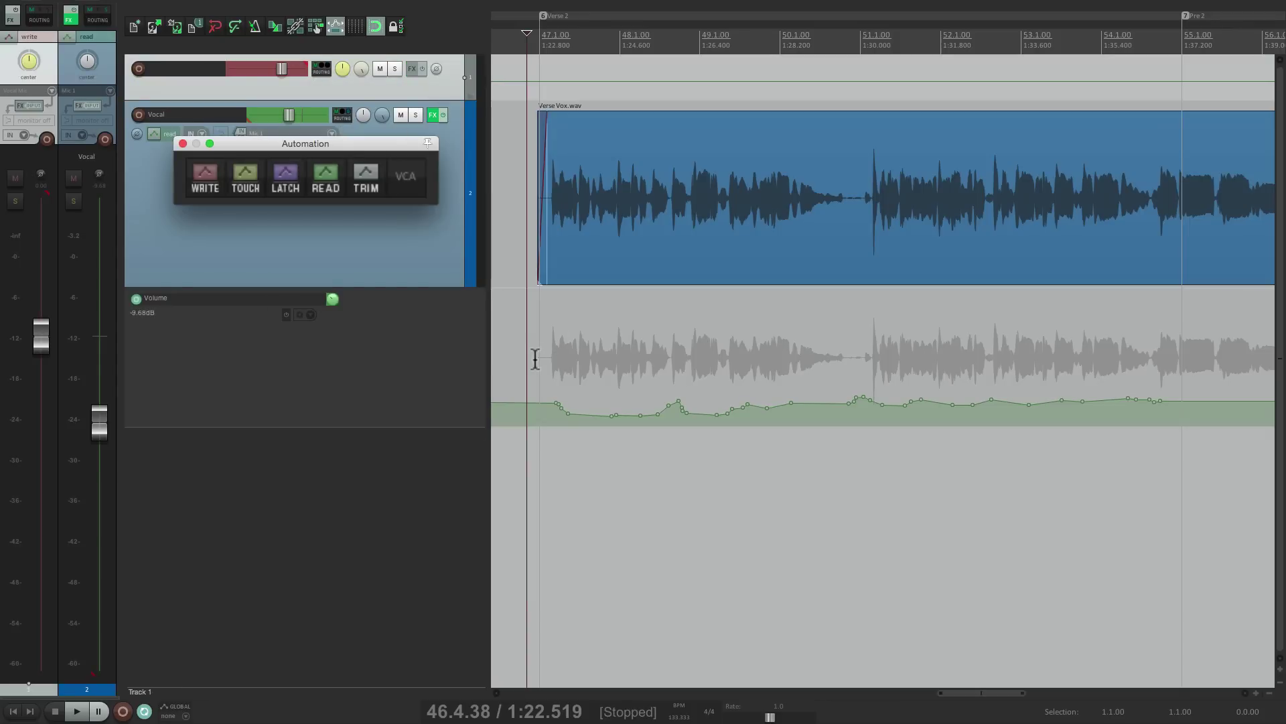
key(space)
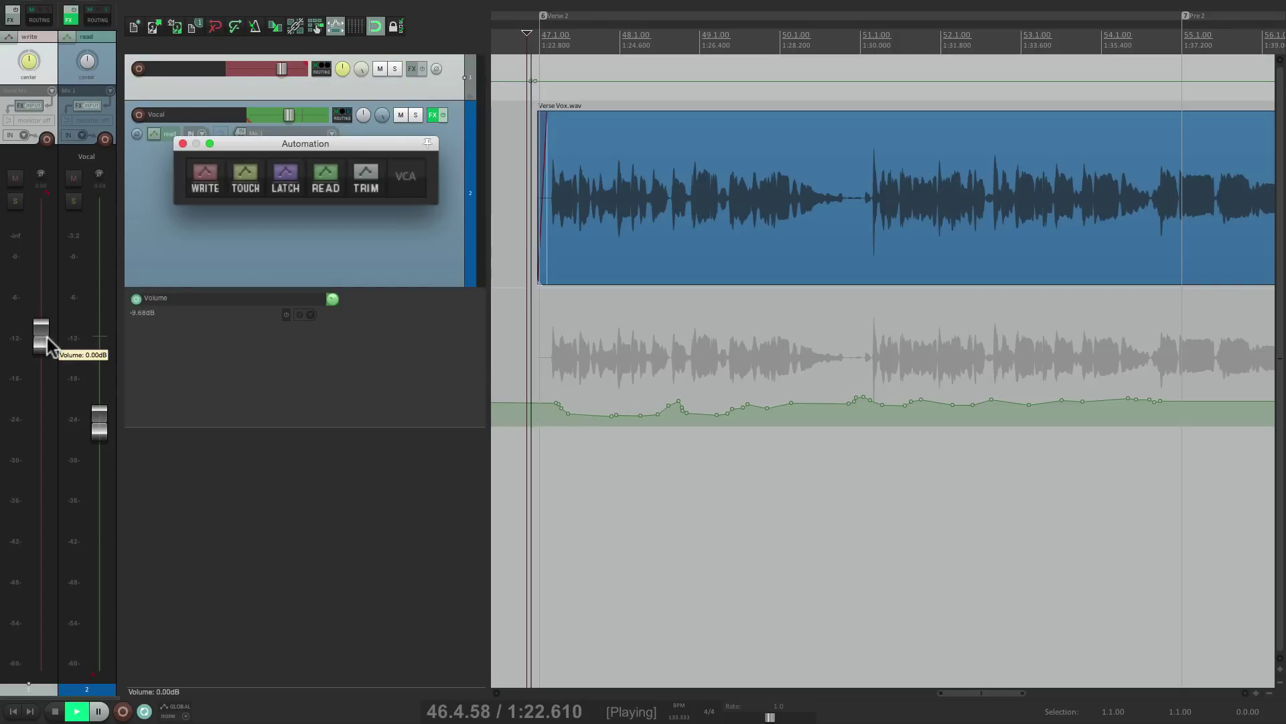
drag(47, 337, 47, 327)
scroll(47, 338, up, 3)
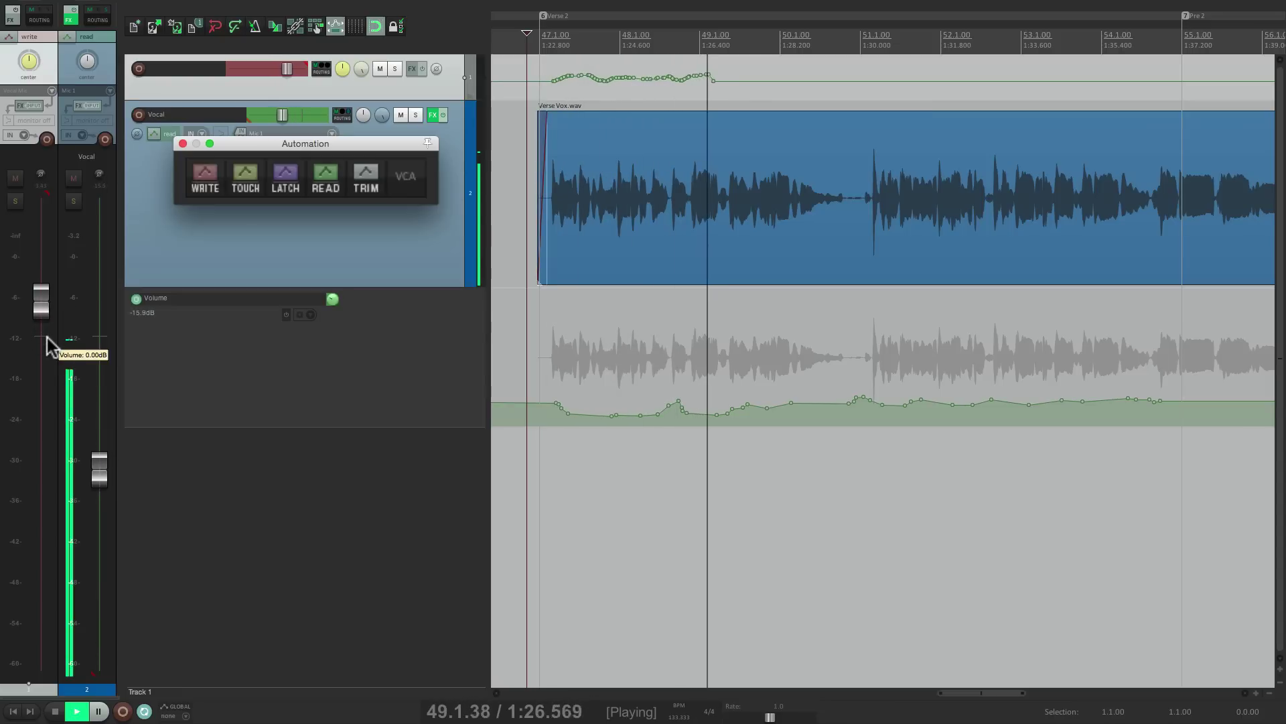
scroll(47, 338, up, 2)
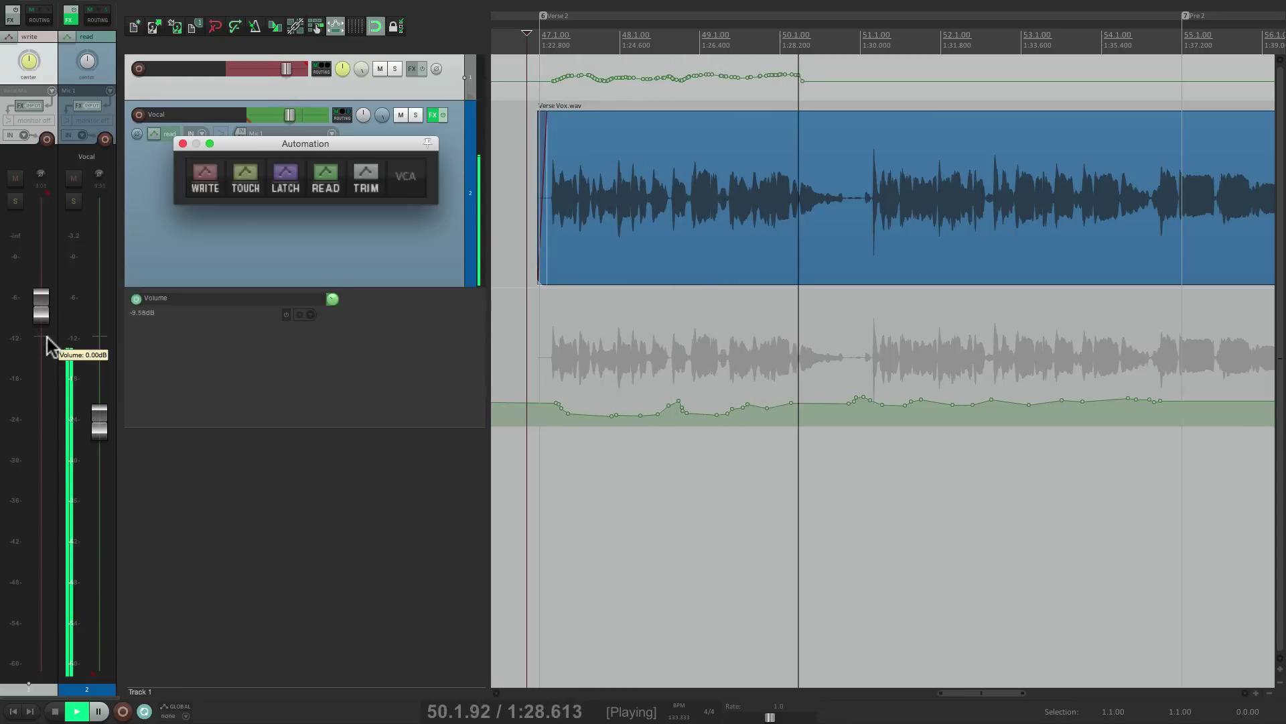
key(space)
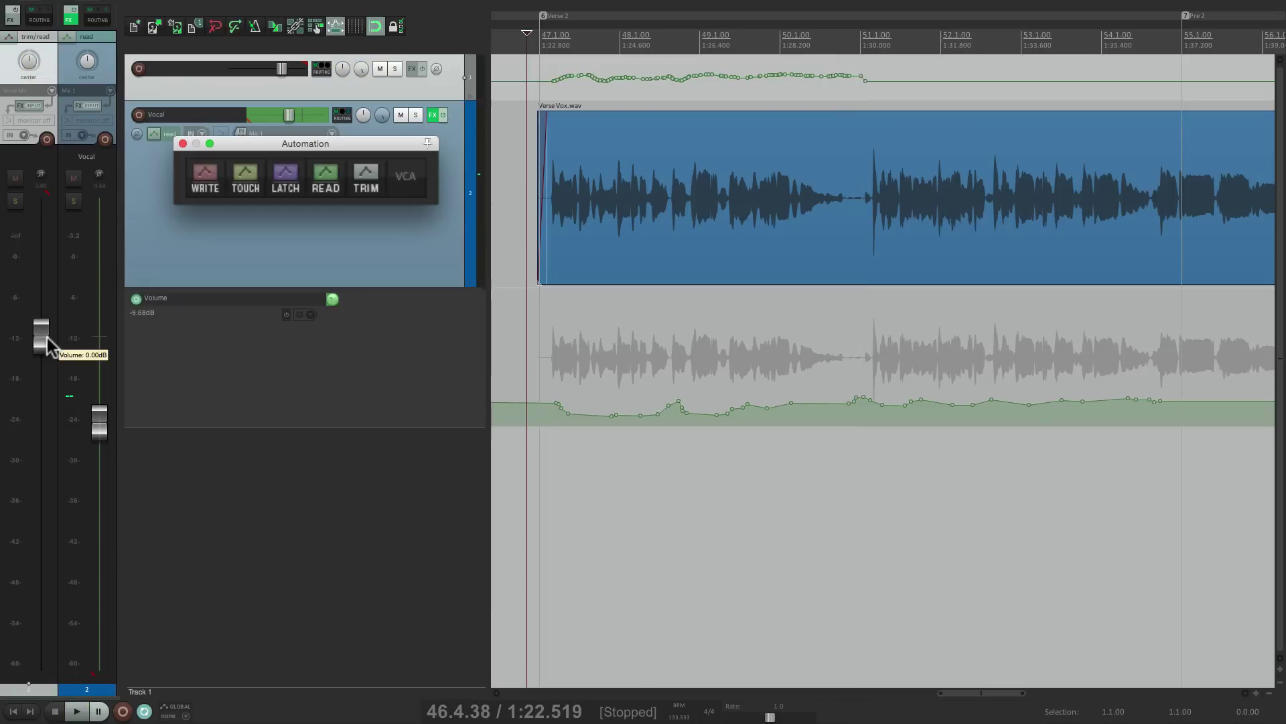
click(407, 181)
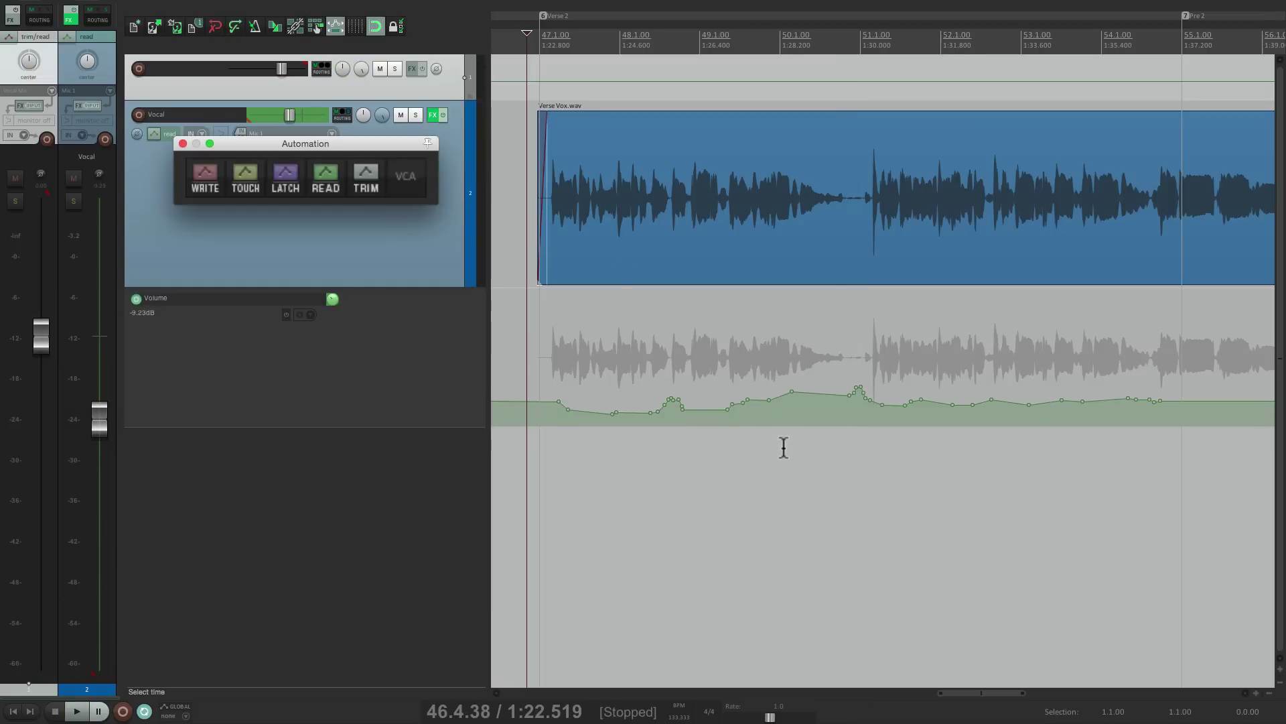